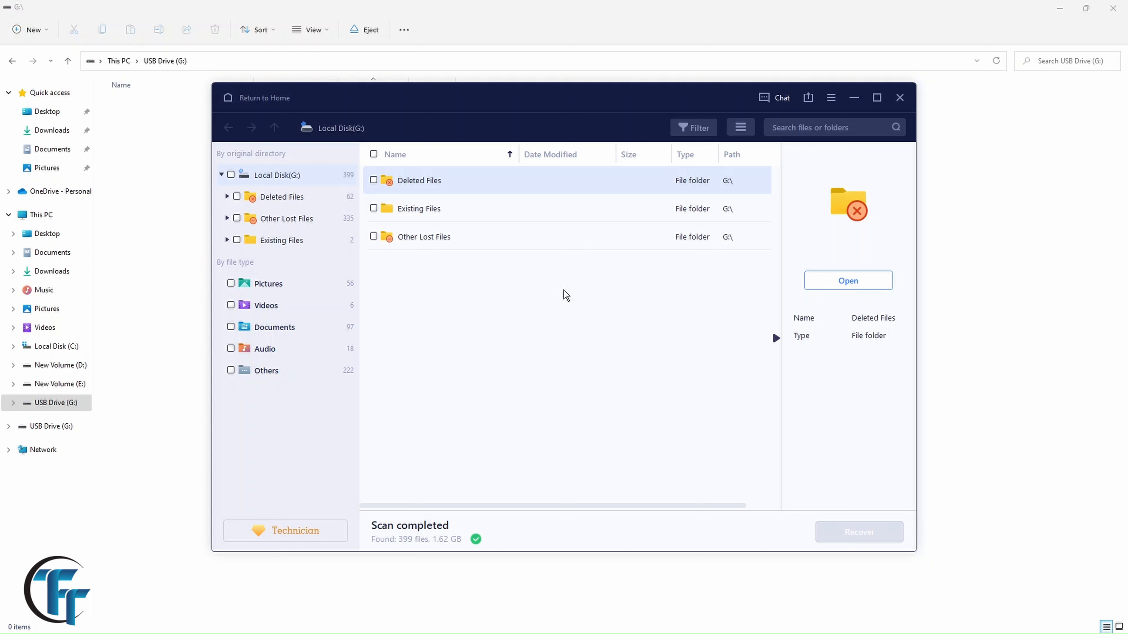
Expand the Deleted Files and Other Lost Files folders in the scan results and examine their subfolders and the file-type categories
left_click(227, 196)
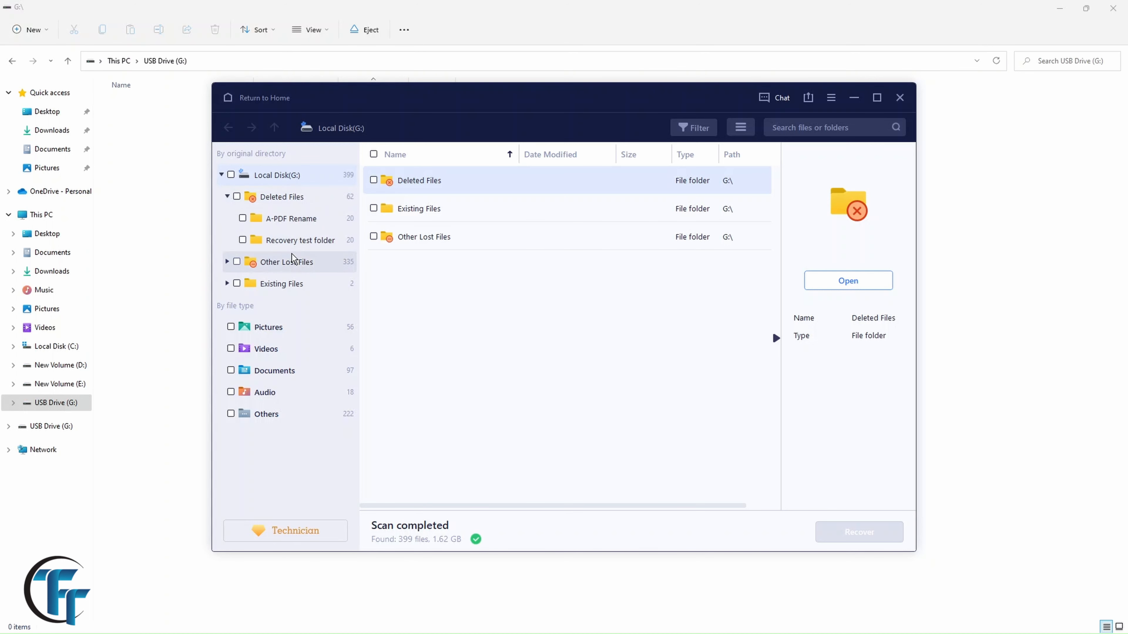
left_click(227, 261)
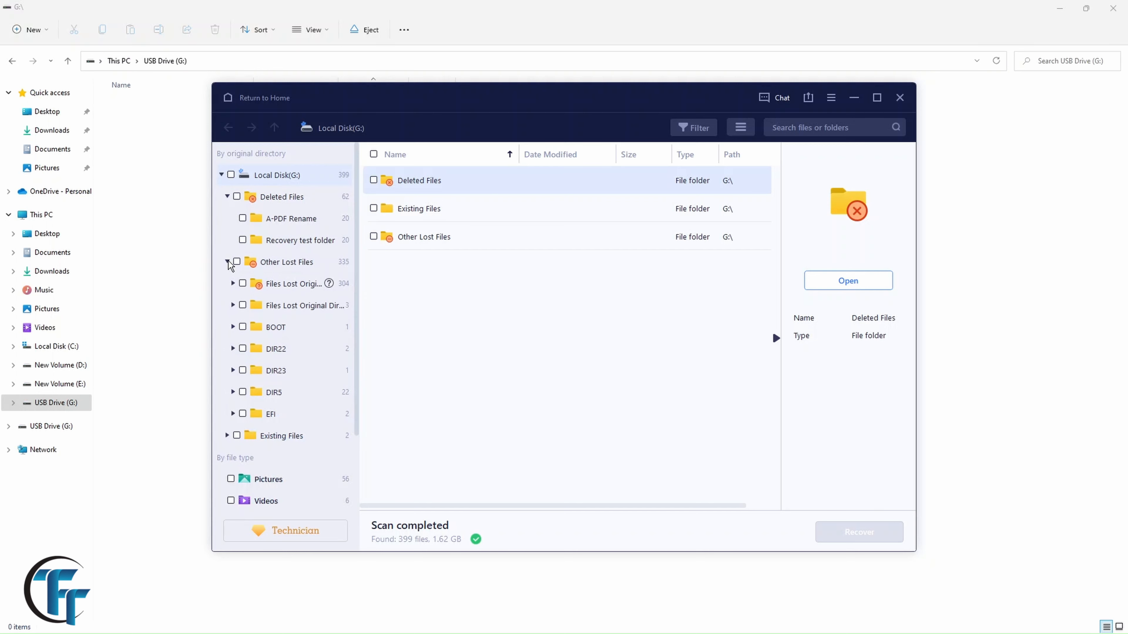
scroll(290, 383, "down", 2)
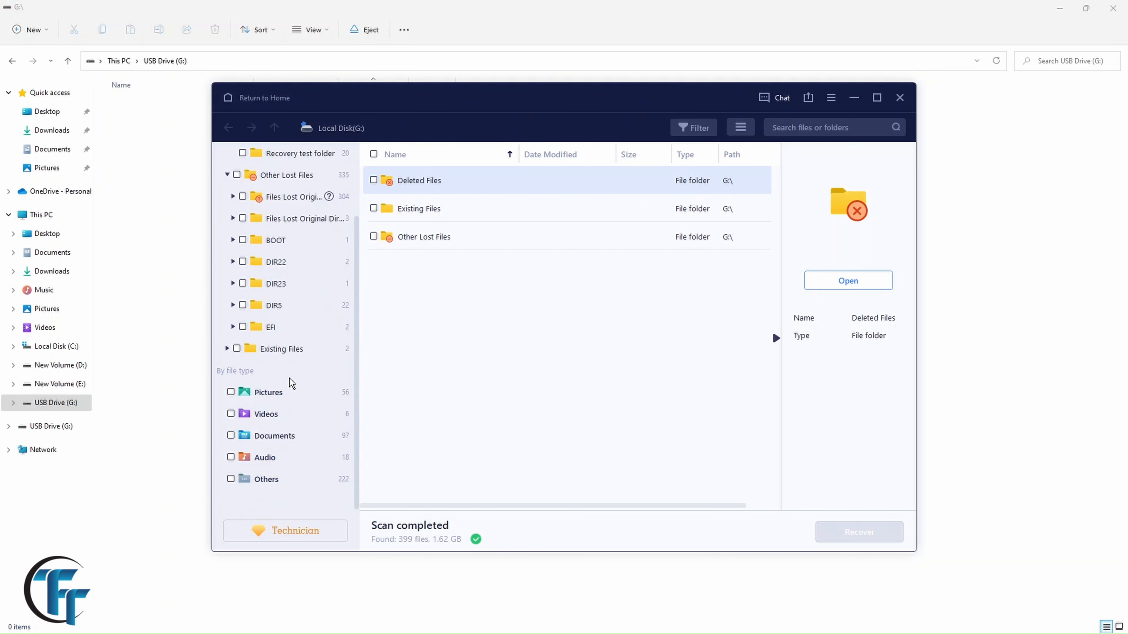
scroll(290, 383, "up", 2)
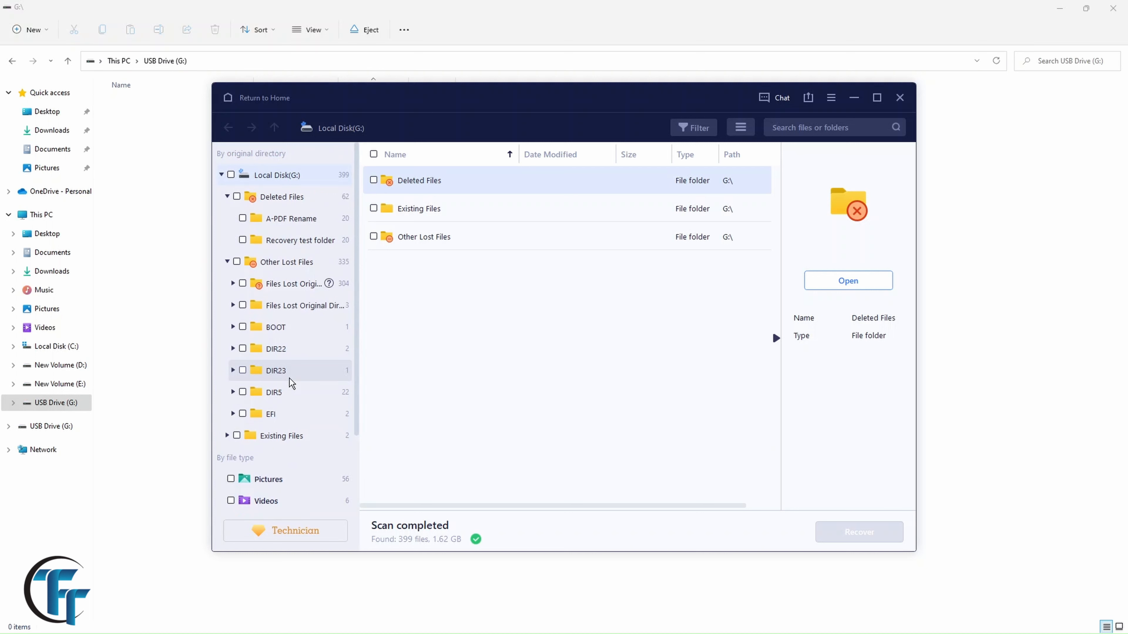
scroll(291, 383, "down", 2)
scroll(292, 383, "up", 1)
scroll(292, 383, "down", 1)
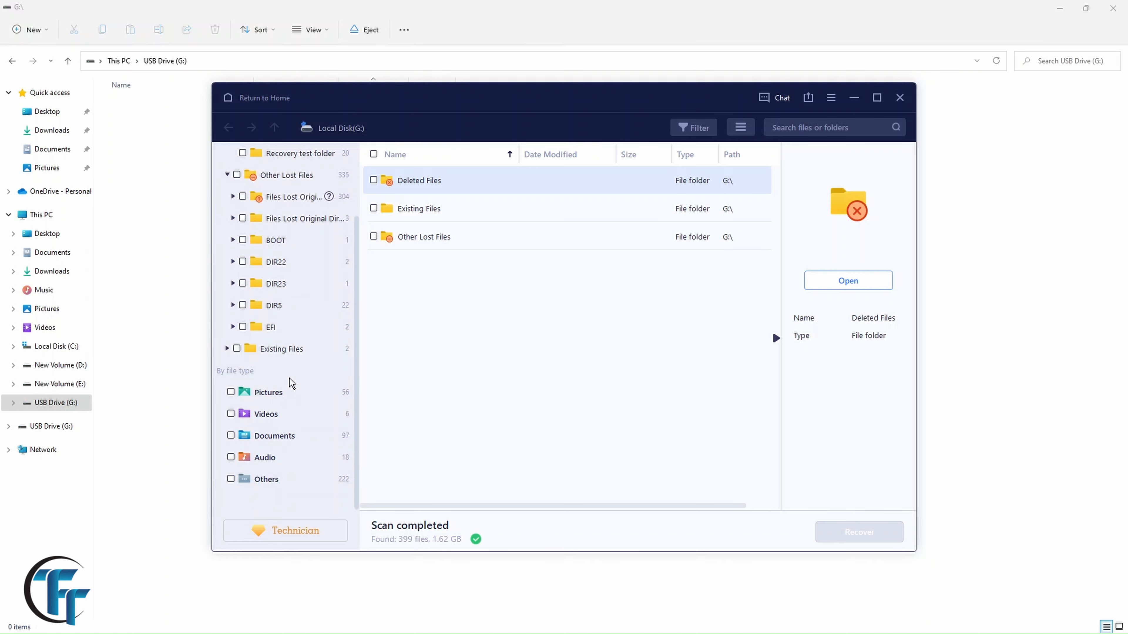
Browse the found files by type, going through Pictures, Videos, Documents, Audio and Others
left_click(283, 394)
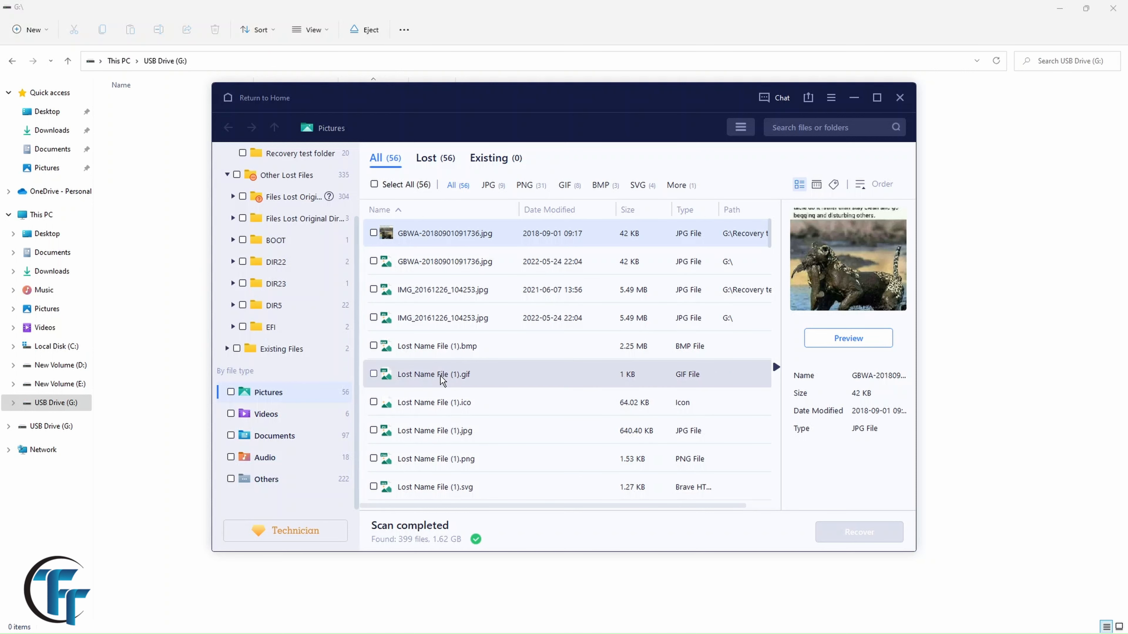
scroll(441, 380, "down", 3)
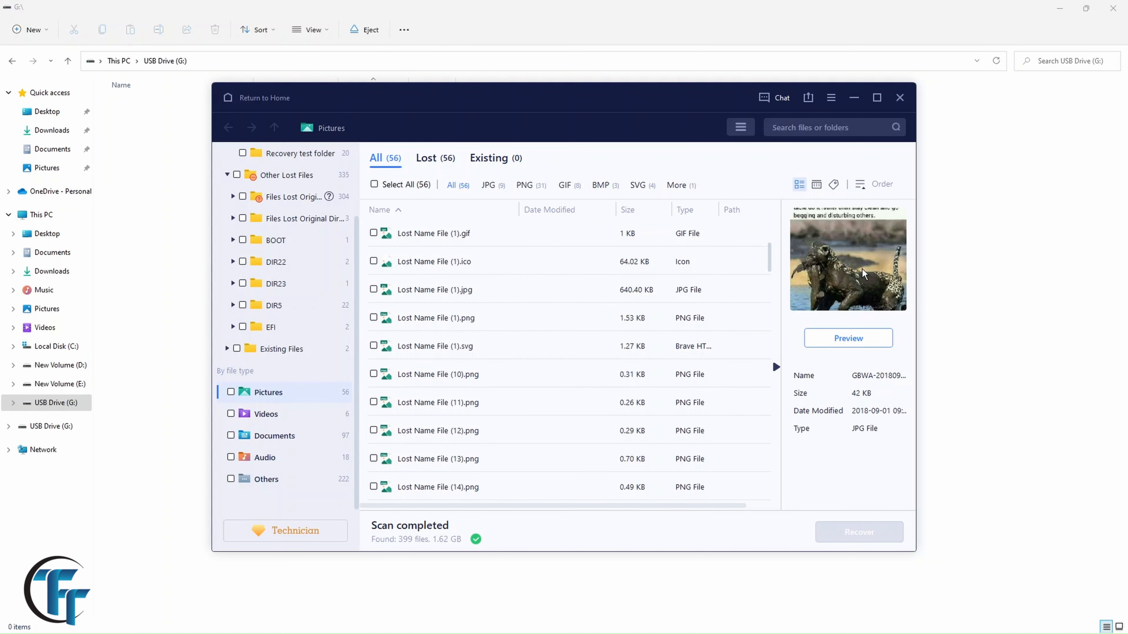
left_click(271, 419)
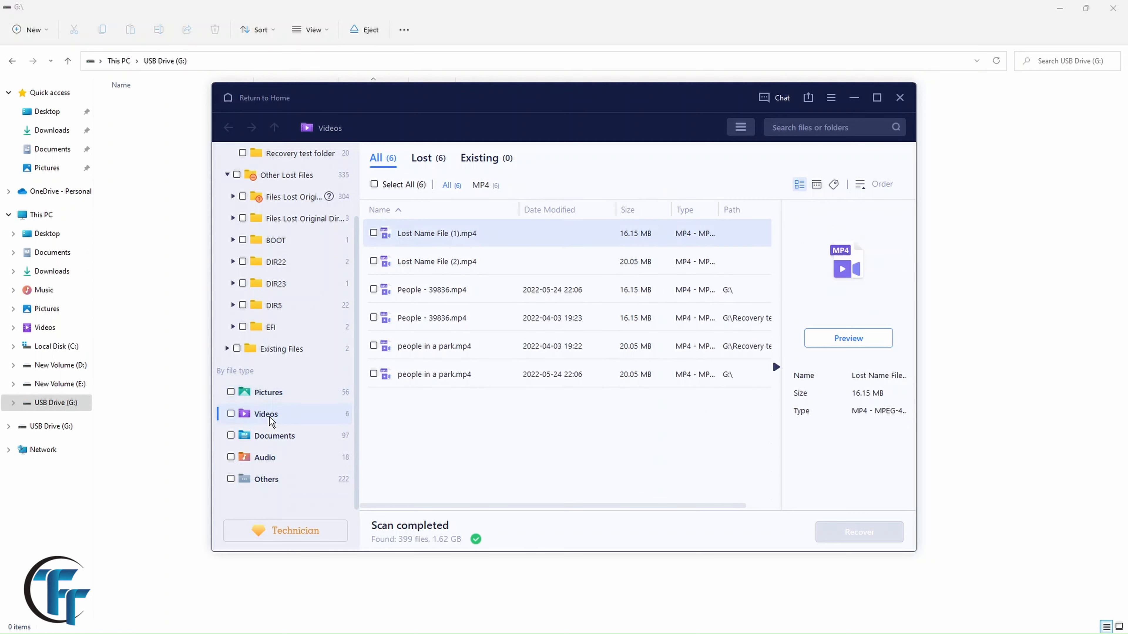
left_click(275, 436)
left_click(281, 458)
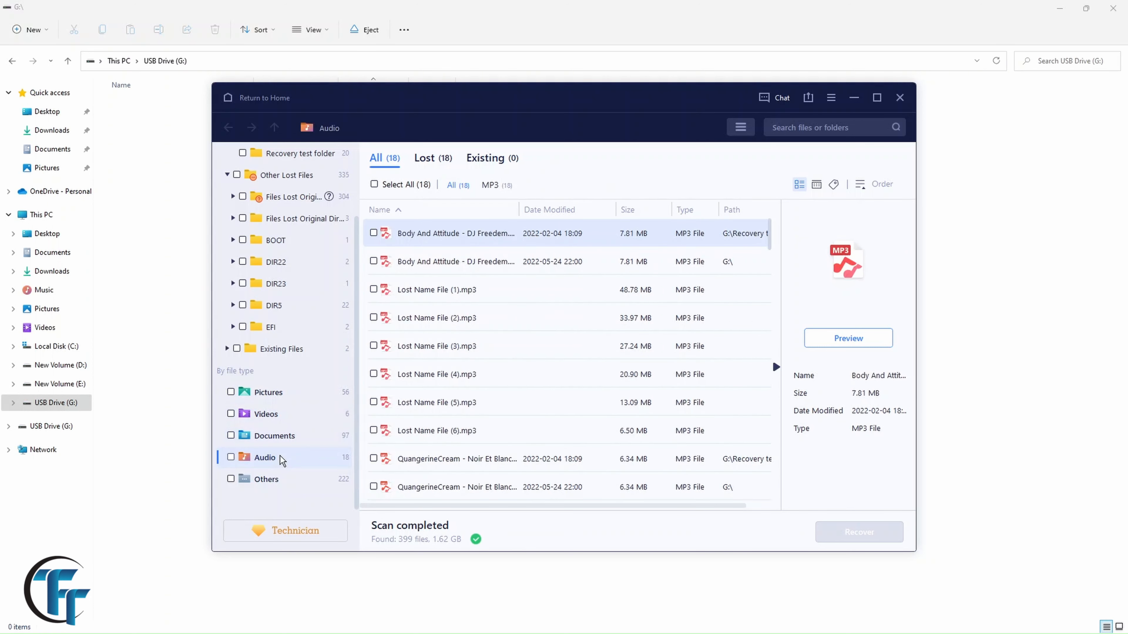
left_click(281, 478)
Recover the deleted Recovery test folder, saving it to the Recovered folder on the Desktop
scroll(243, 243, "up", 2)
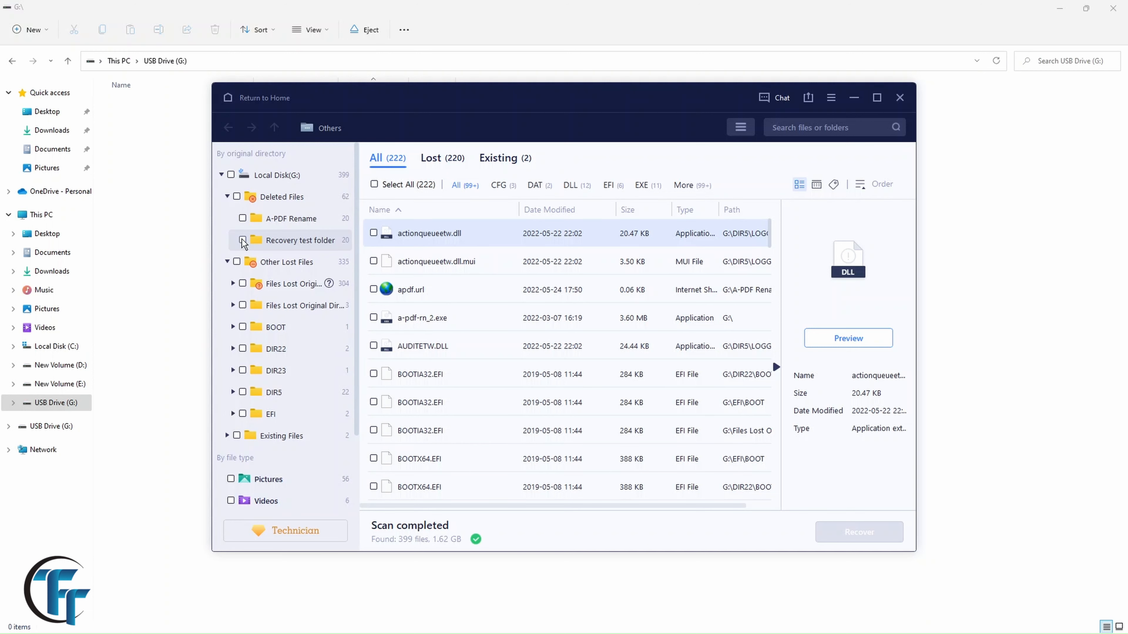
left_click(242, 240)
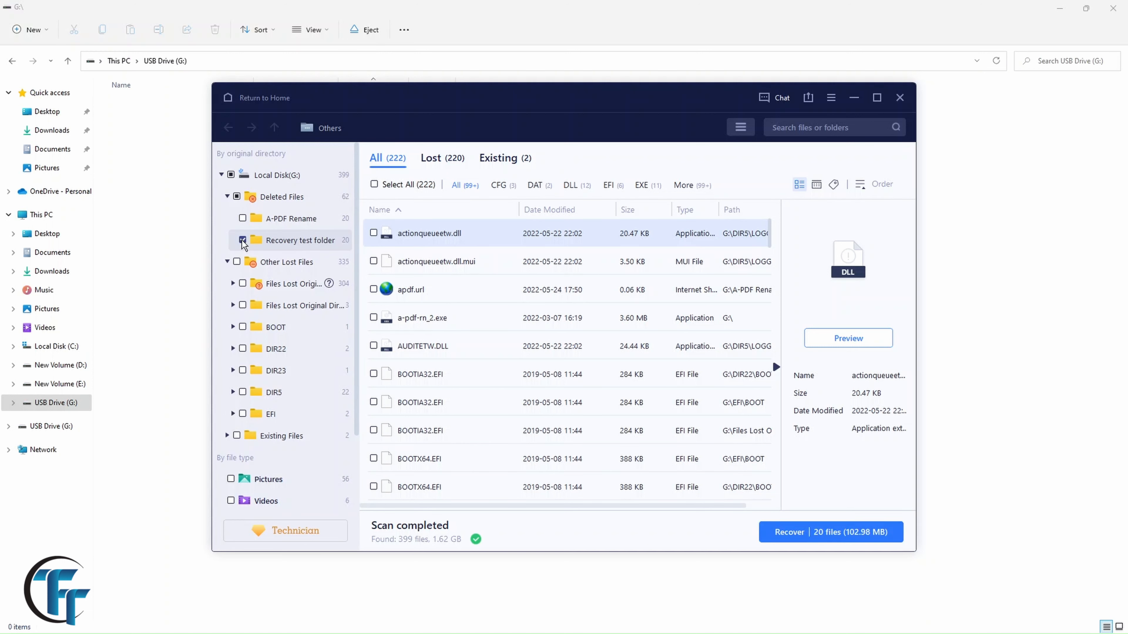
left_click(829, 535)
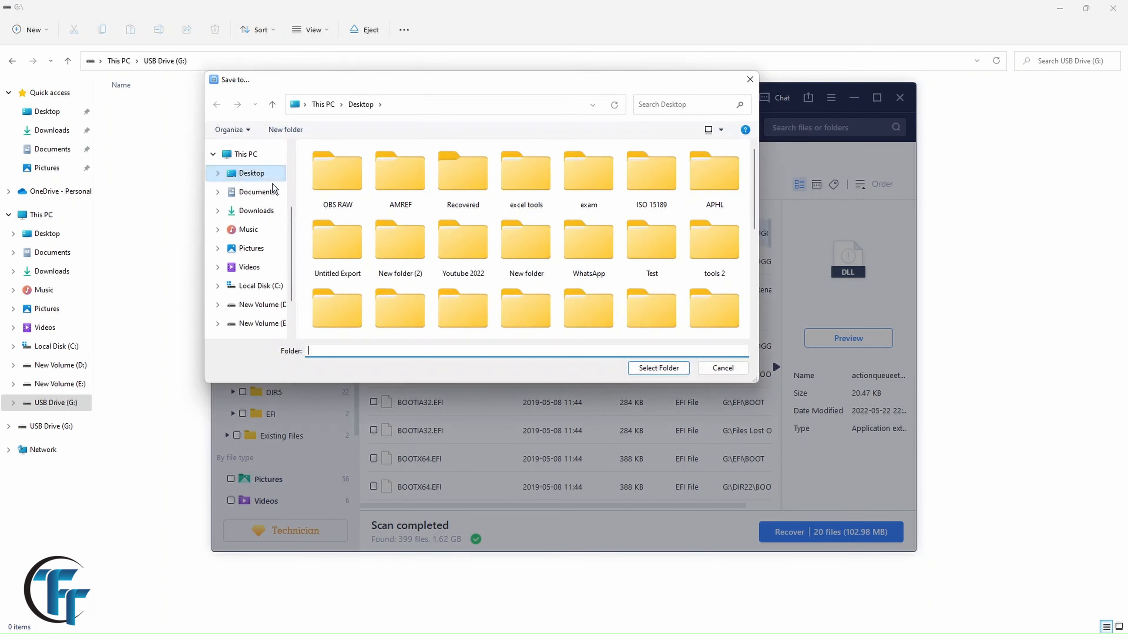
scroll(342, 262, "down", 5)
scroll(347, 266, "up", 5)
left_click(658, 368)
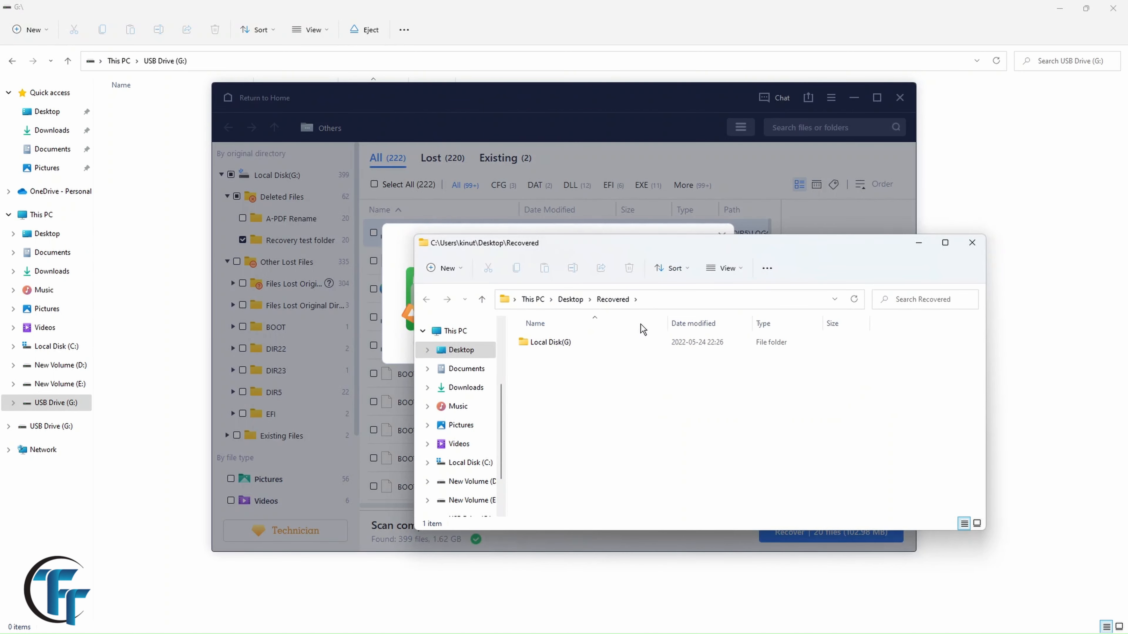
Open the recovered Local Disk(G) > Deleted Files > Recovery test folder, maximize the window and sort the files by type
left_click_drag(766, 249, 684, 140)
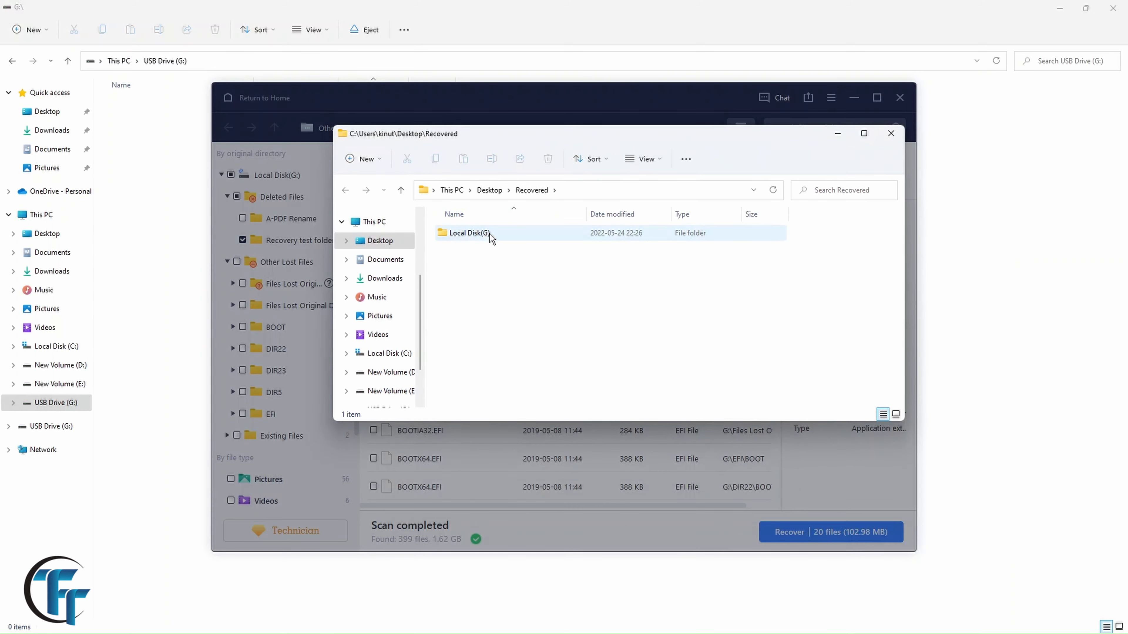
double_click(529, 233)
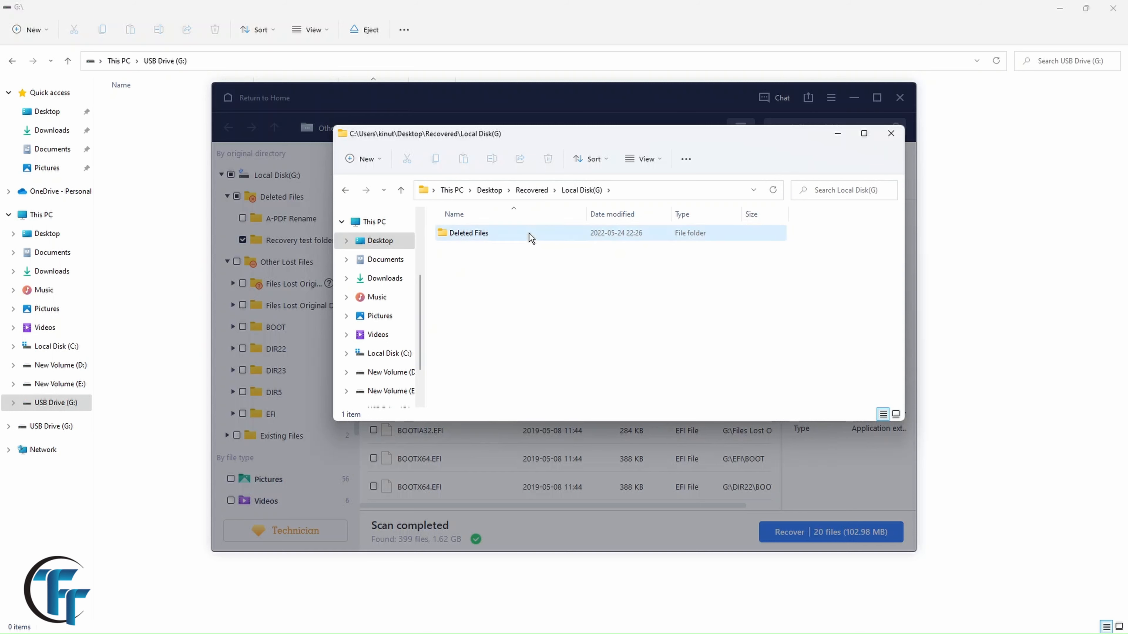
double_click(529, 233)
double_click(546, 236)
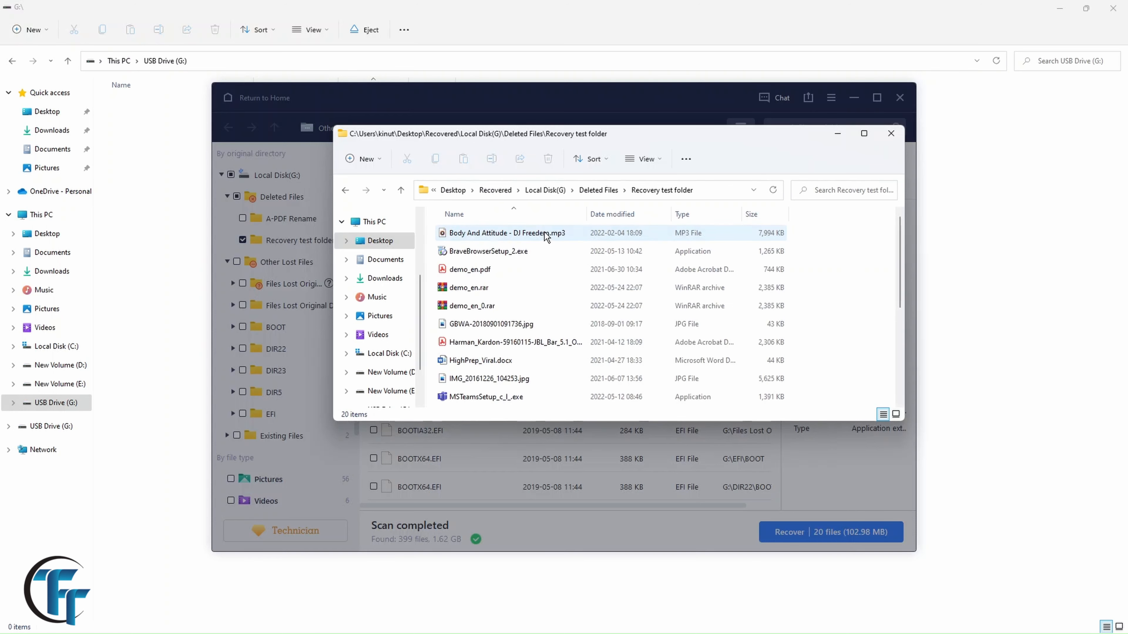
scroll(517, 369, "down", 4)
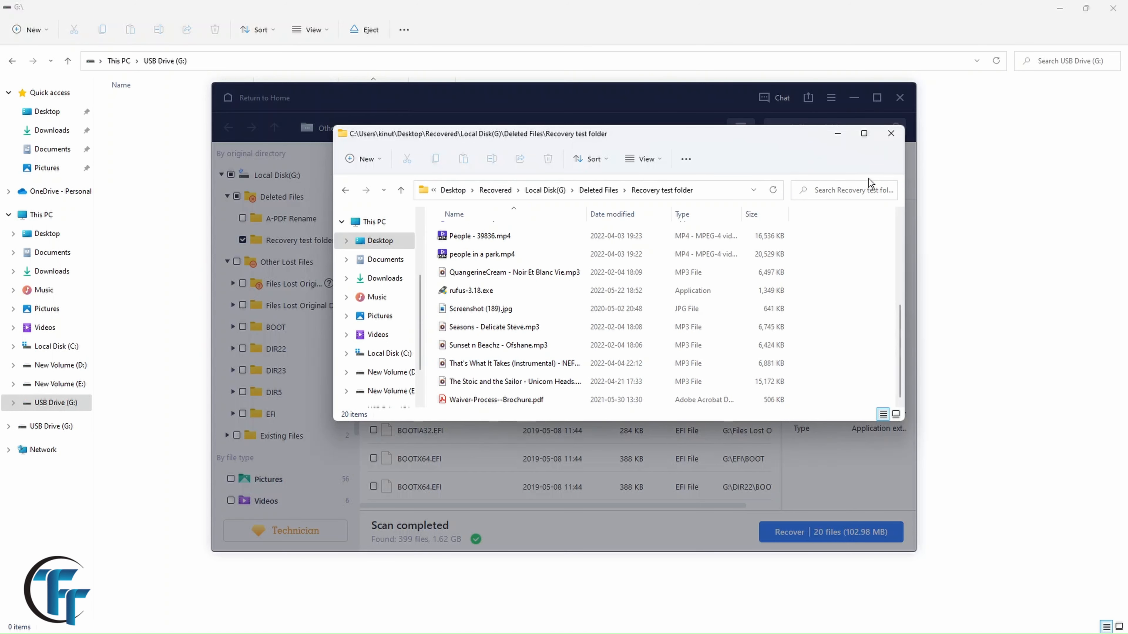
left_click(865, 135)
left_click(357, 86)
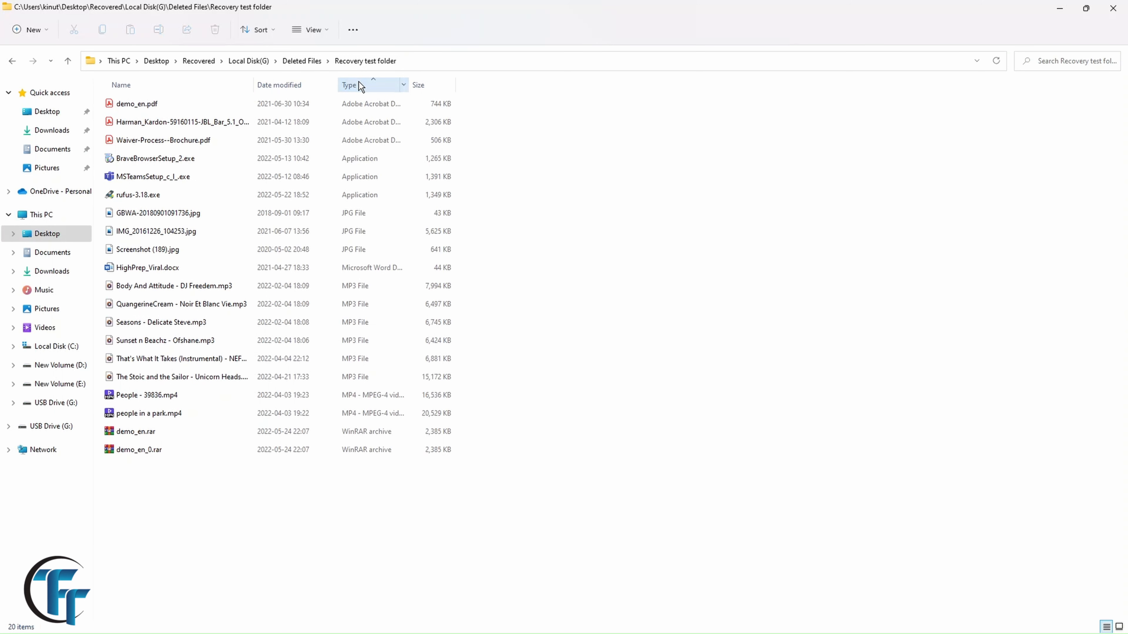
Open the recovered demo_en.pdf, skim its content to check that it is readable, and close it
left_click(207, 108)
double_click(207, 108)
scroll(337, 360, "down", 5)
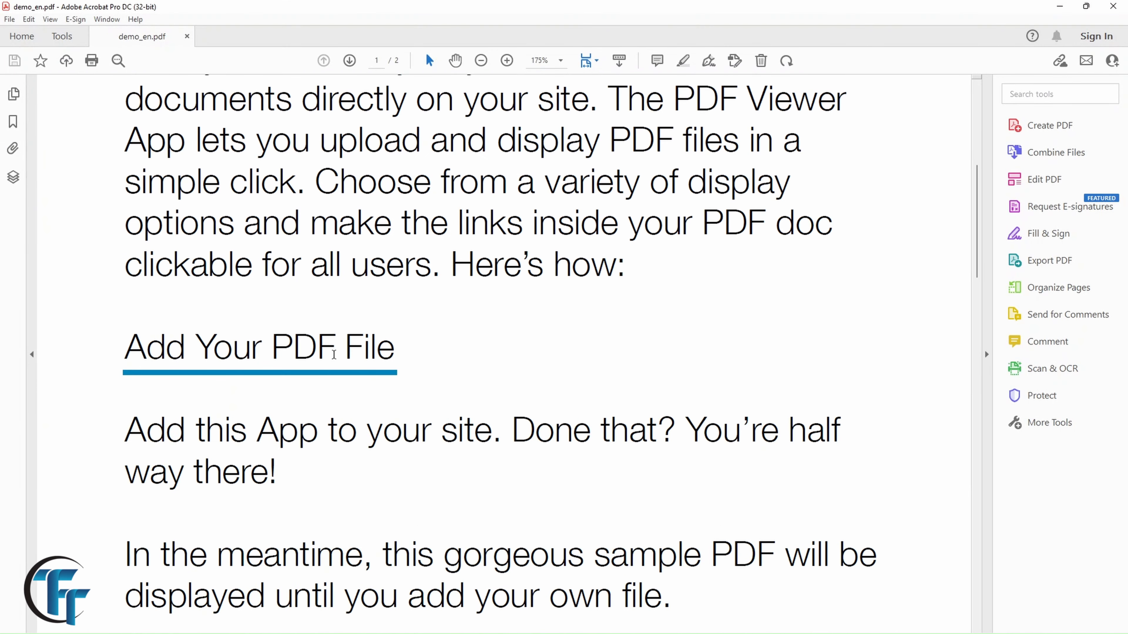
left_click(1125, 5)
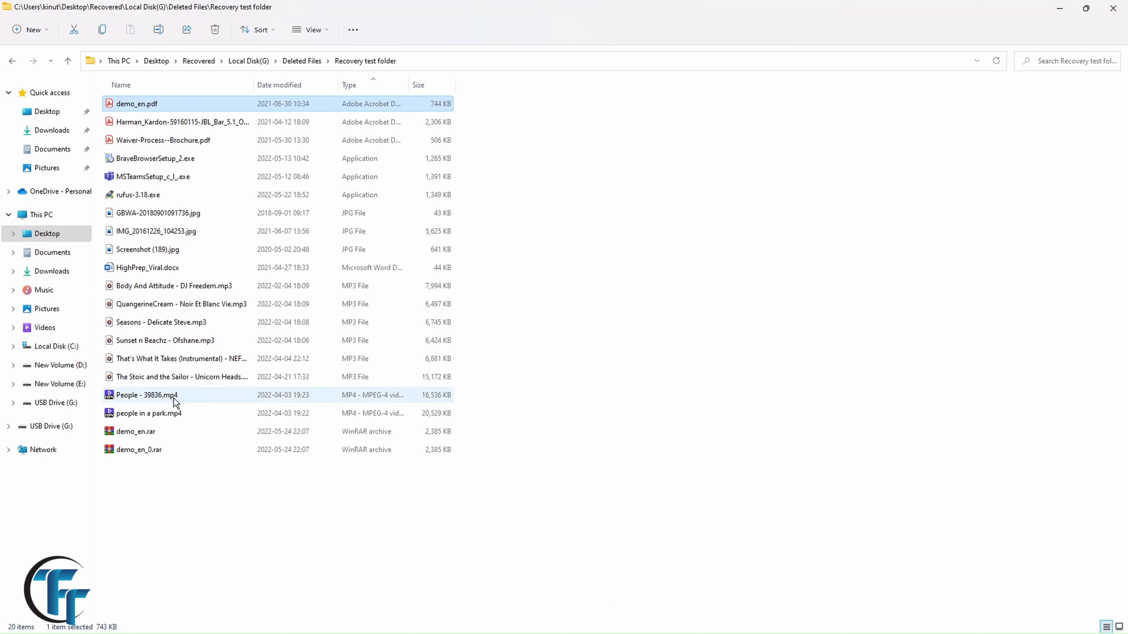
Play the recovered video People - 39836.mp4 to check it, and close the player
double_click(188, 399)
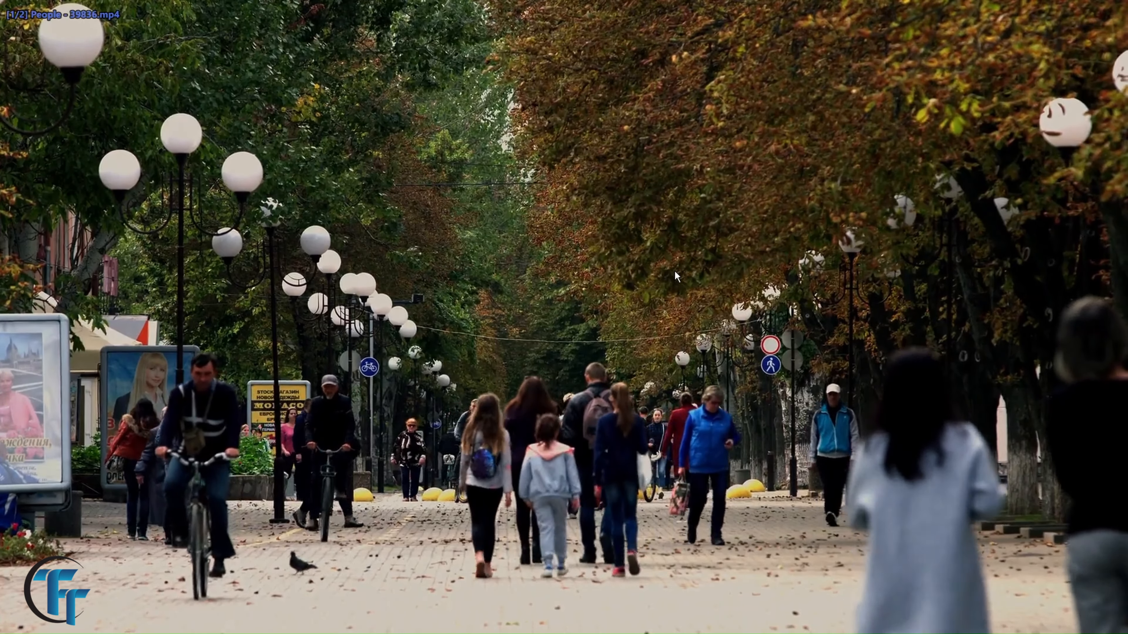
mouse_move(1118, 14)
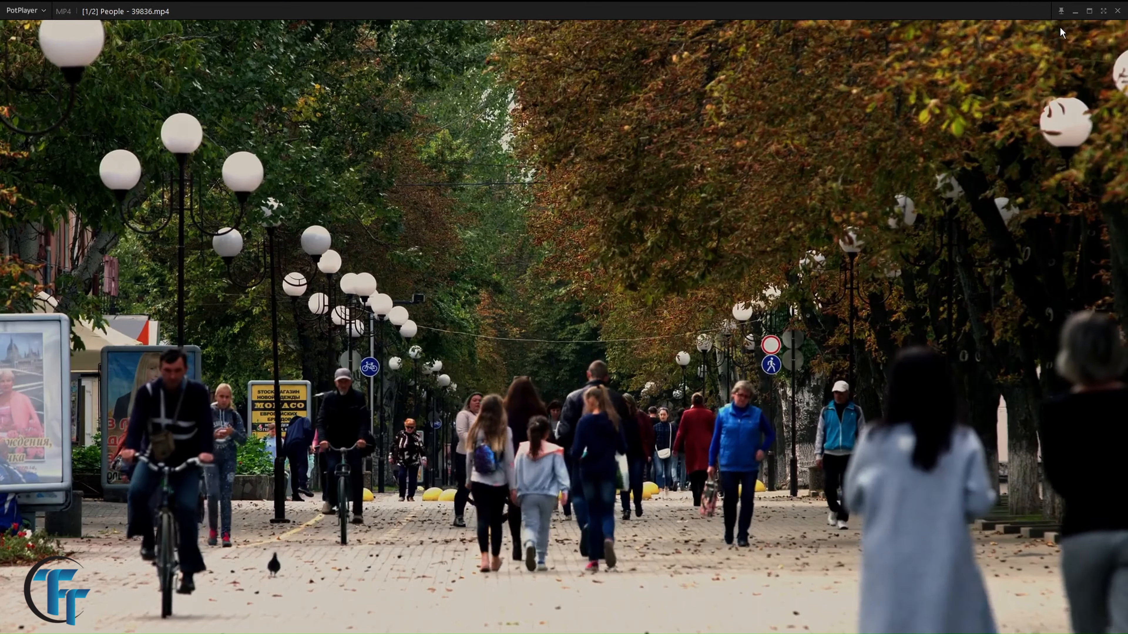
left_click(1118, 13)
Open the recovered image IMG_20161226_104253.jpg, view the neighbouring GBWA-20180901091736.jpg as well, and close the viewer
double_click(163, 234)
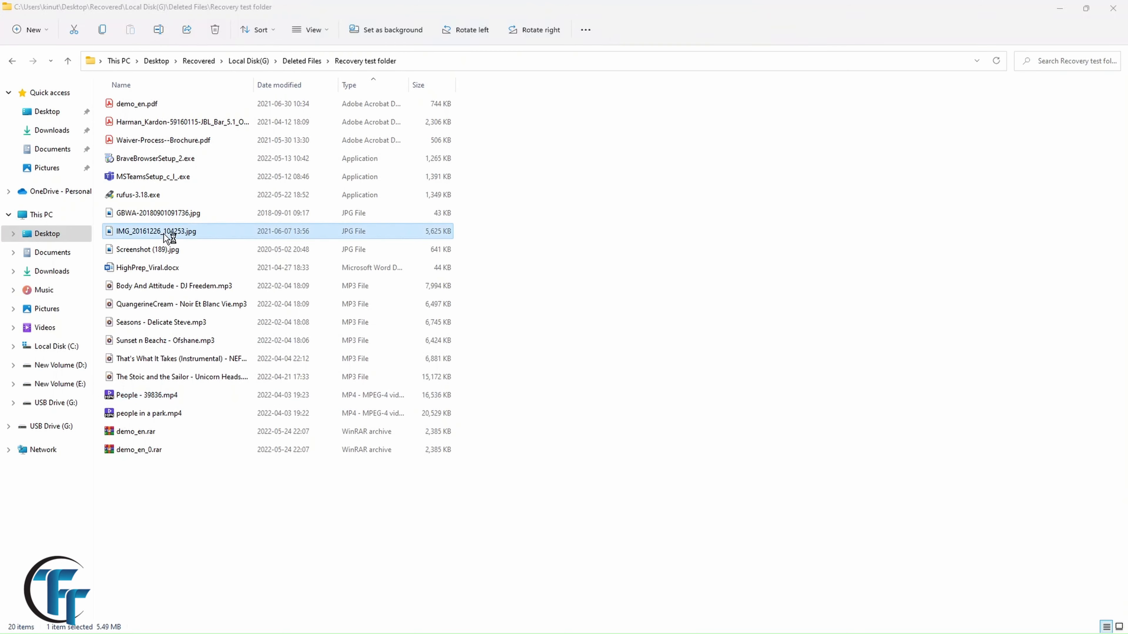
scroll(163, 234, "up", 1)
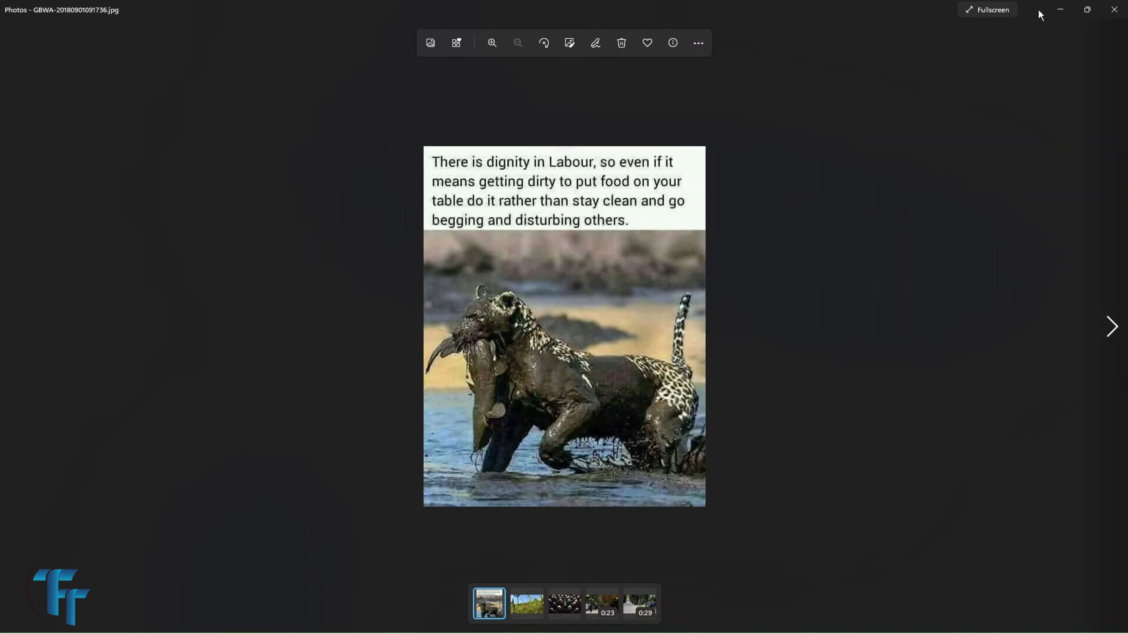
left_click(1114, 9)
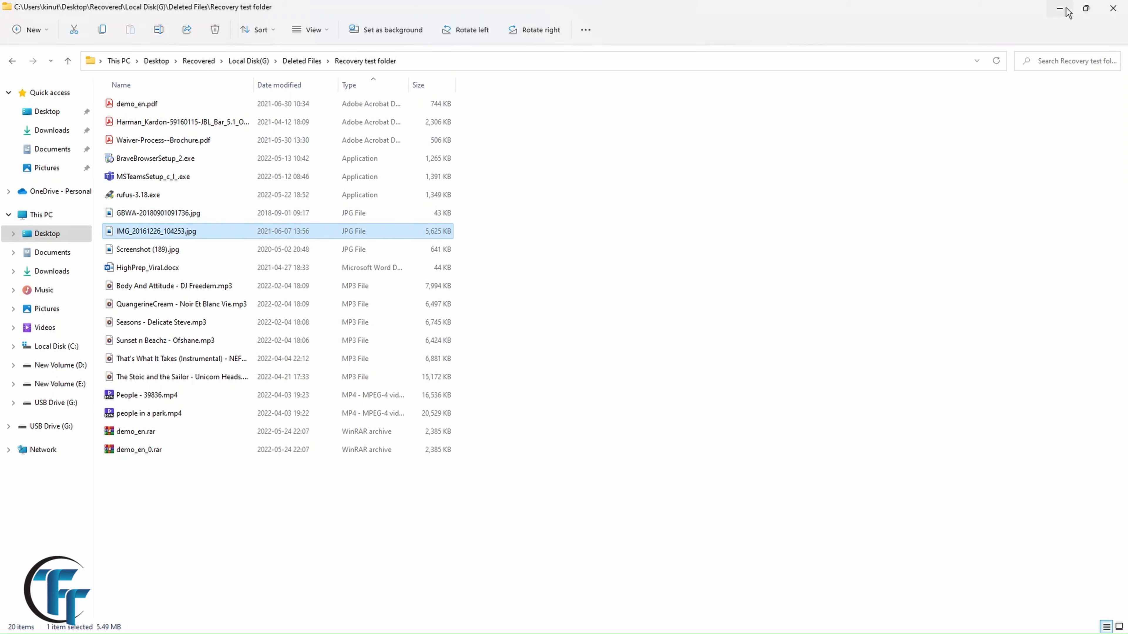
Close the recovered folder window and the recovery completion message, and exit the recovery program
left_click(1114, 8)
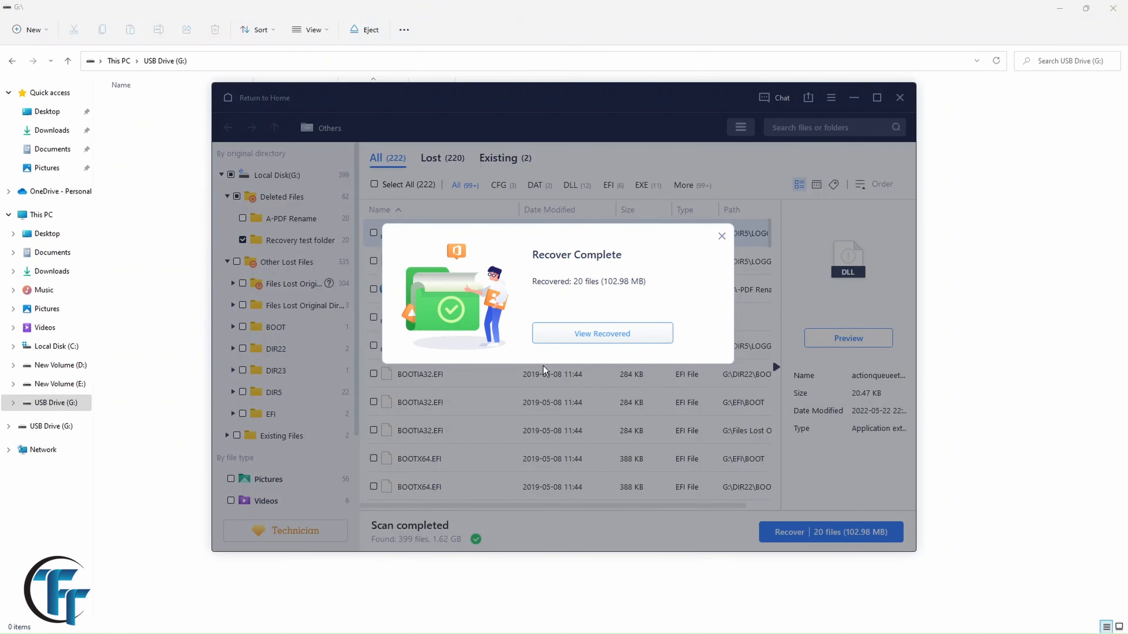
left_click(722, 236)
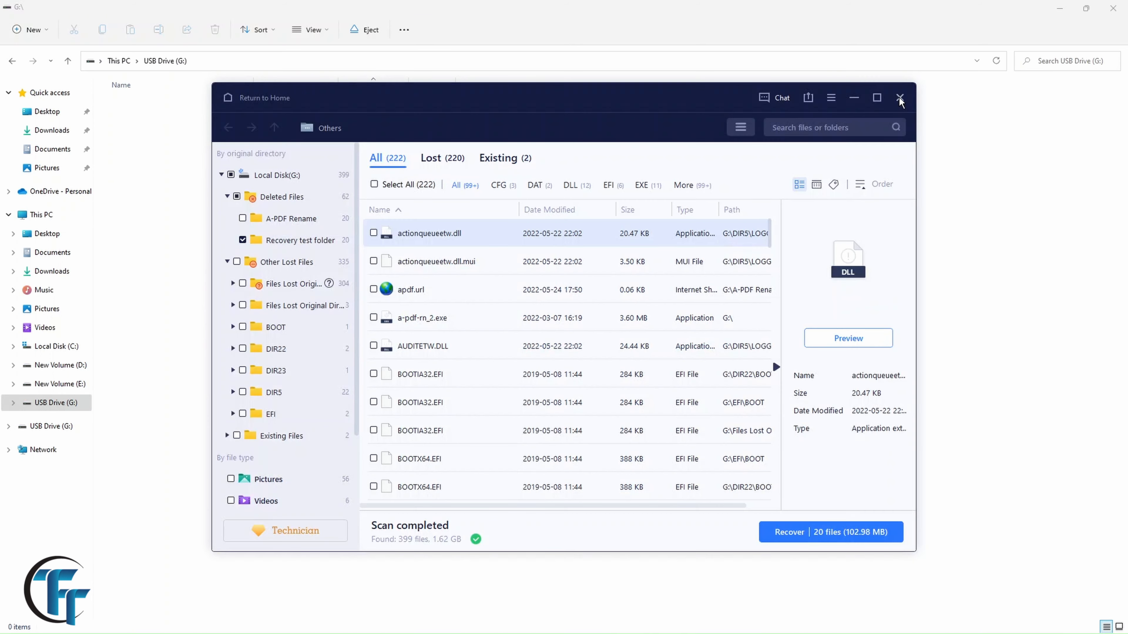
left_click(900, 98)
left_click(589, 353)
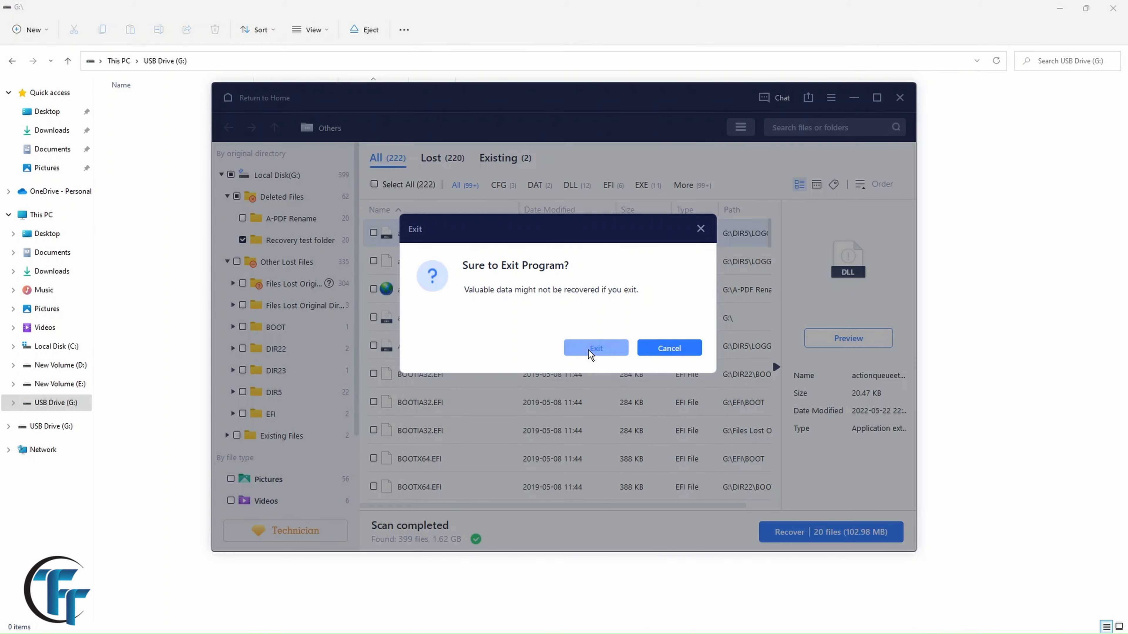
Check the contents of USB Drive (G:) from This PC and return to the drive overview
left_click(12, 61)
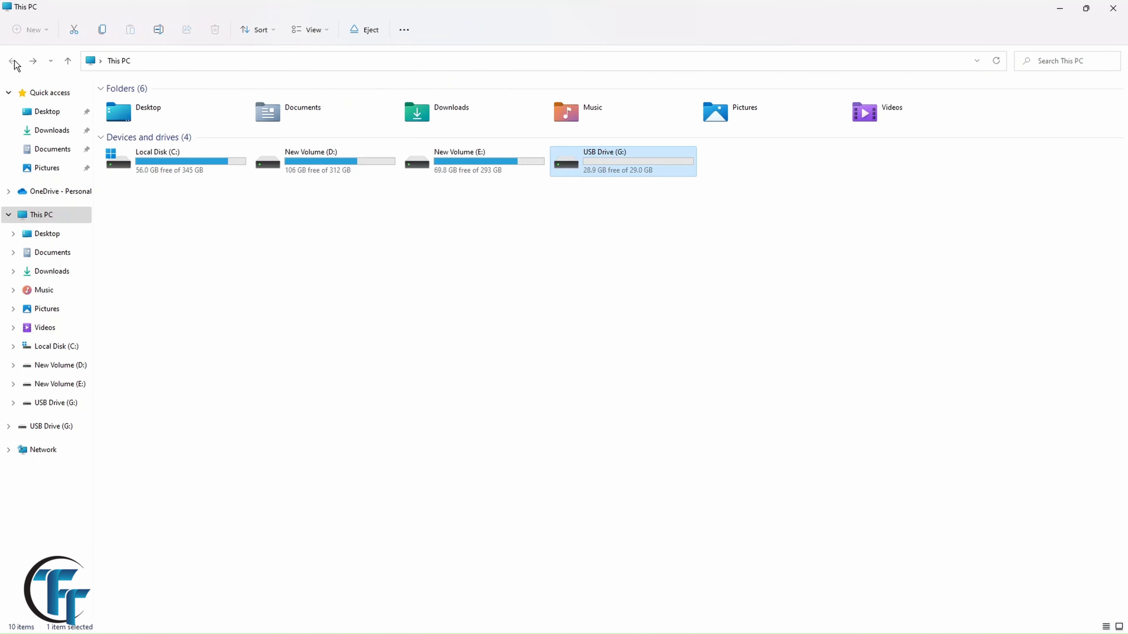
double_click(632, 164)
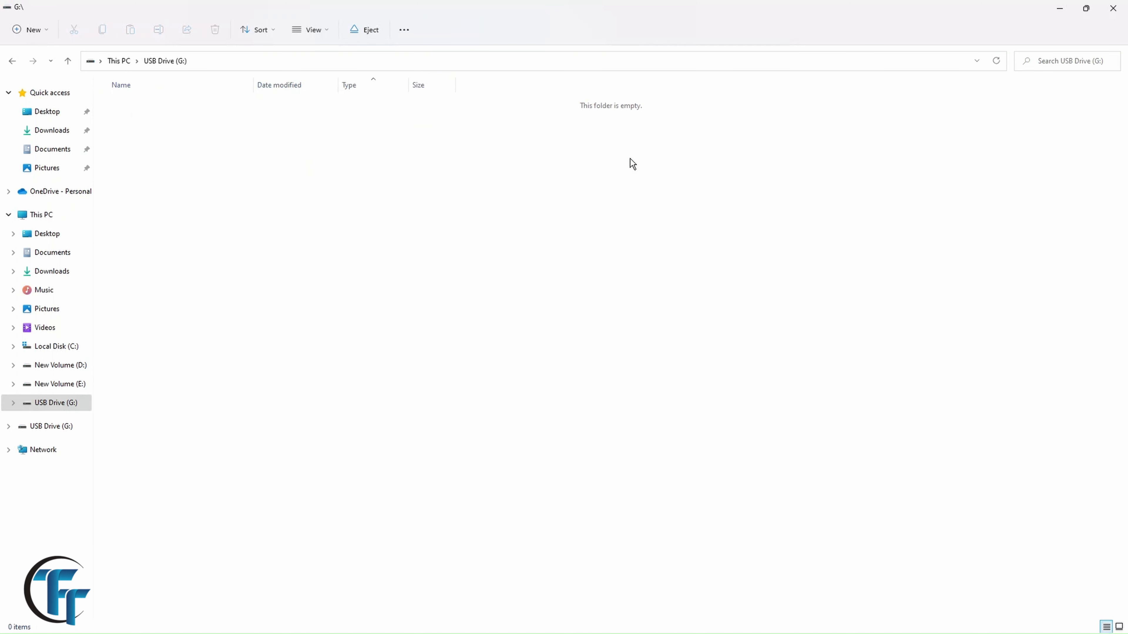
left_click(12, 61)
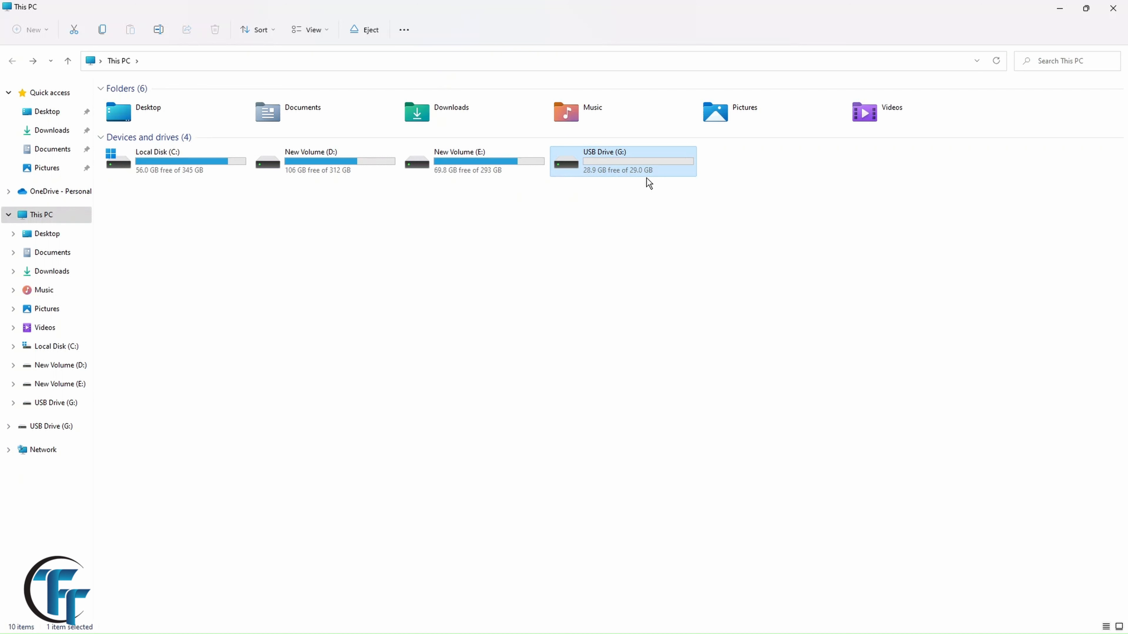
Quick-format USB Drive (G:) as NTFS with a 4096-byte allocation unit size, and close the format dialogs
mouse_move(606, 164)
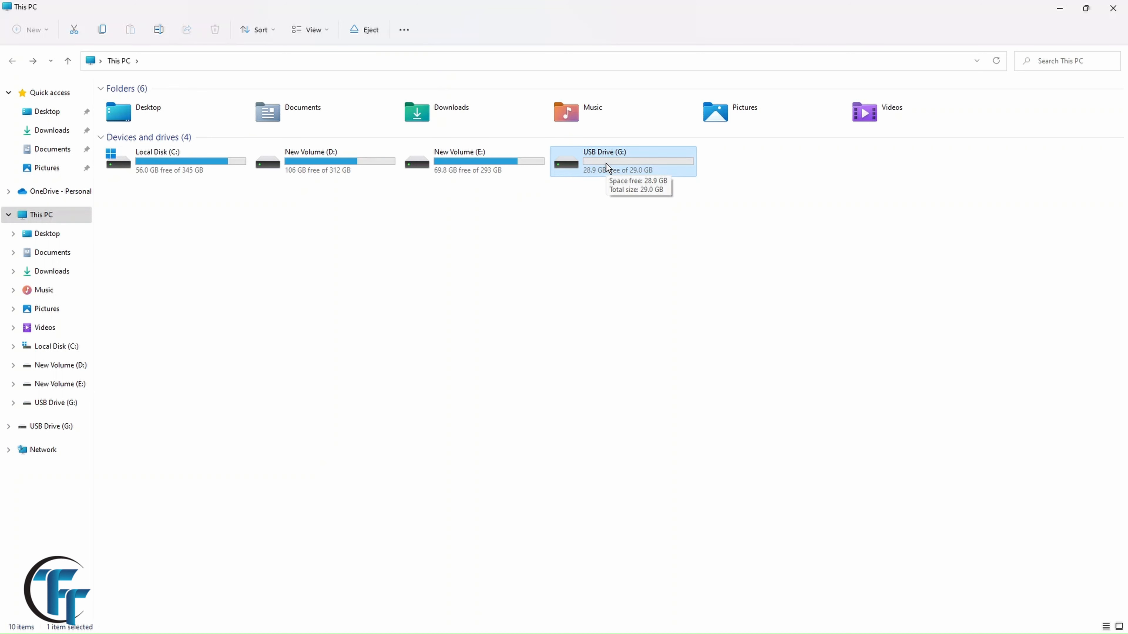
right_click(605, 163)
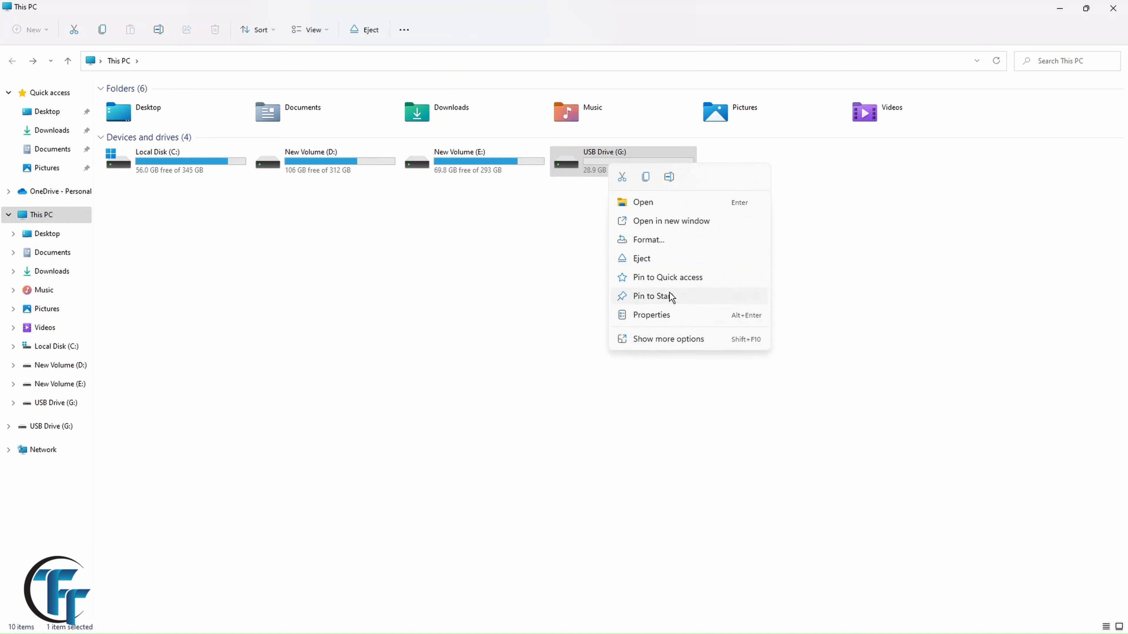
left_click(666, 240)
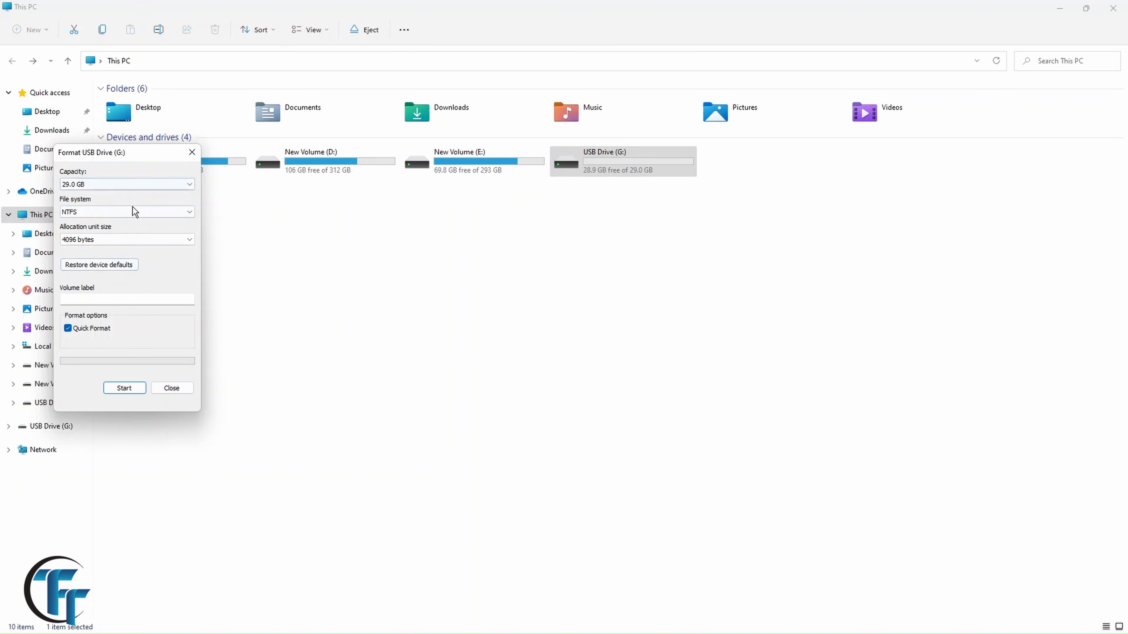
left_click(125, 389)
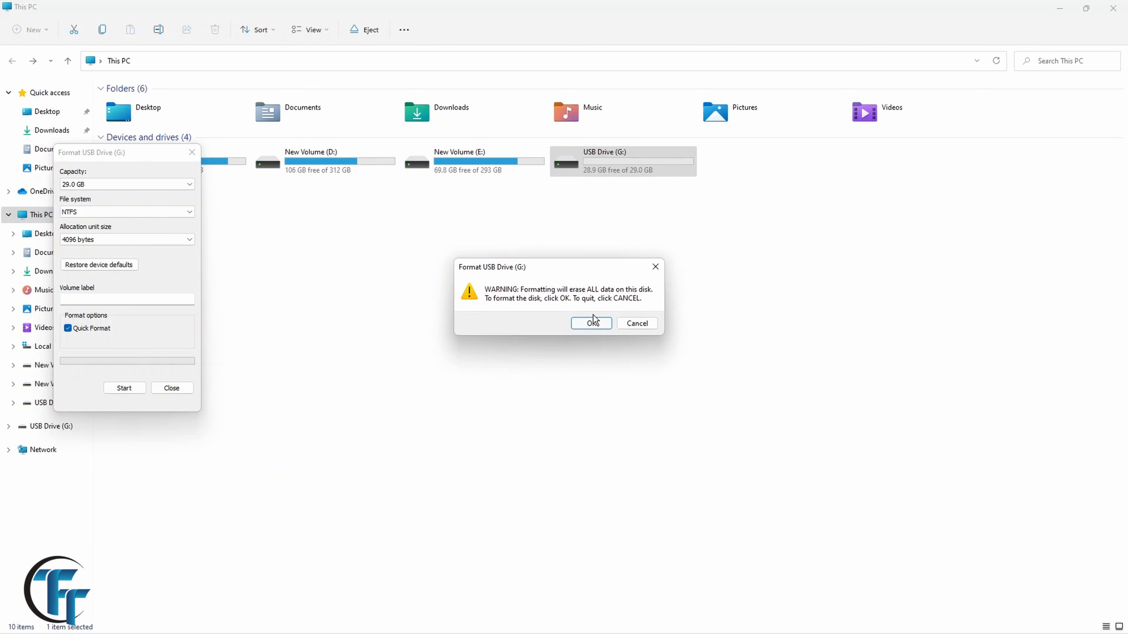
left_click(591, 324)
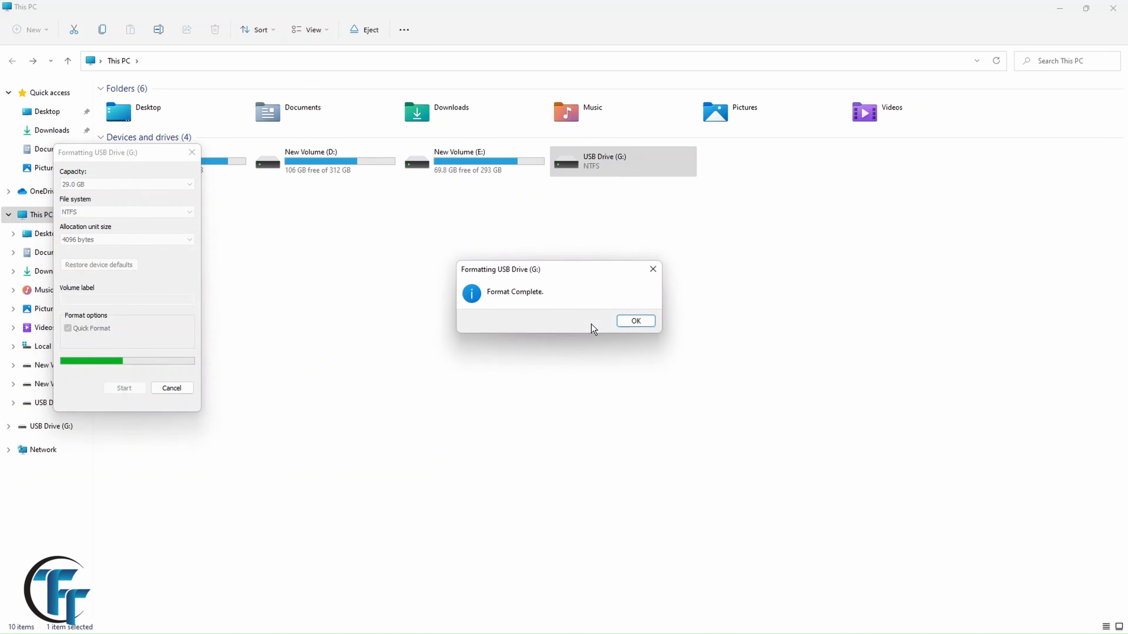
key("Return")
key("Escape")
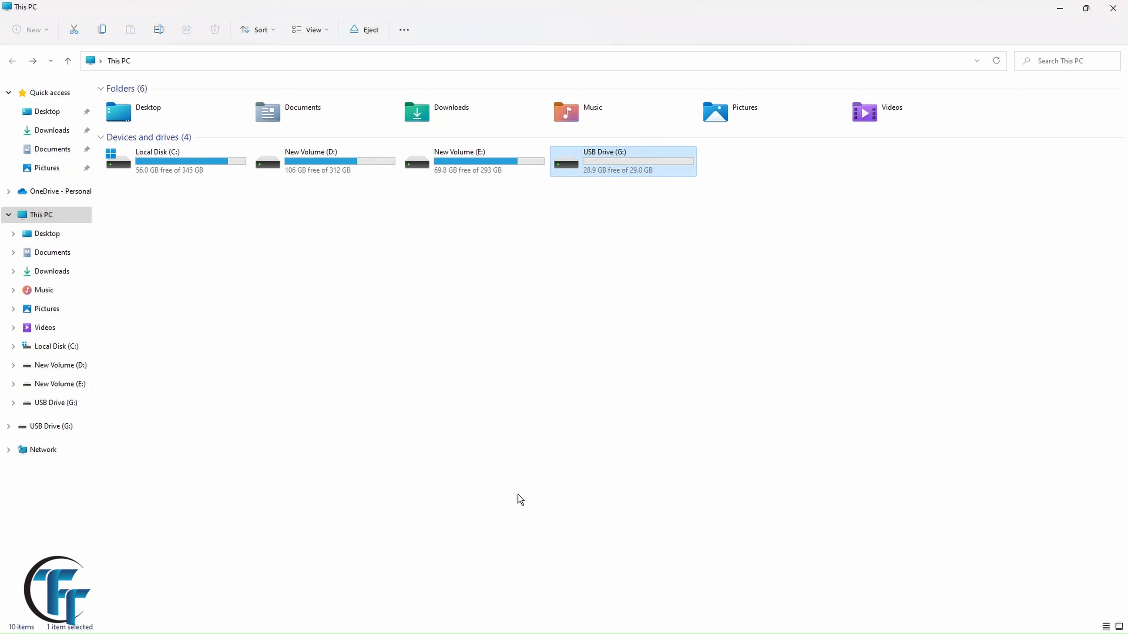
Launch EaseUS Data Recovery Wizard and scan the external Local Disk (G:) for lost files
key("super")
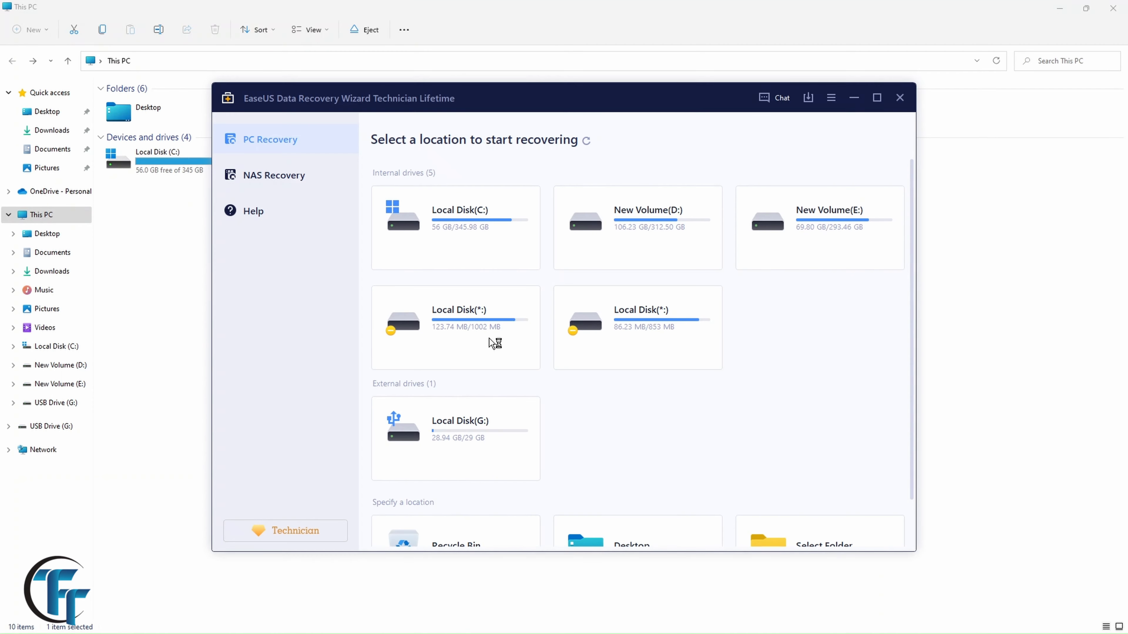
mouse_move(473, 424)
left_click(455, 470)
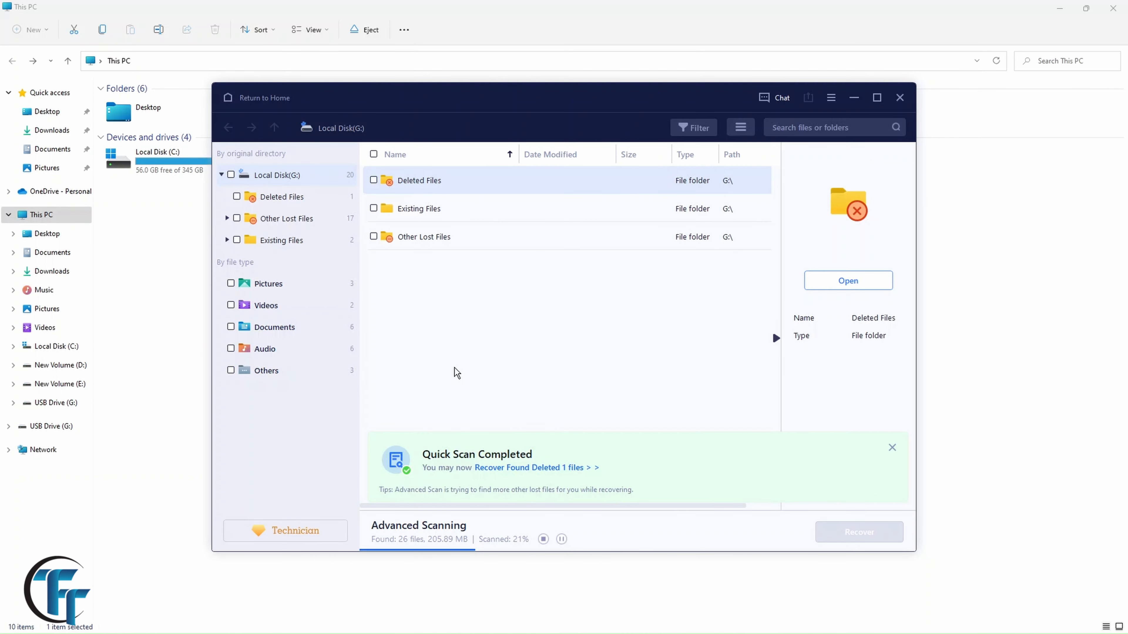
left_click_drag(552, 103, 511, 209)
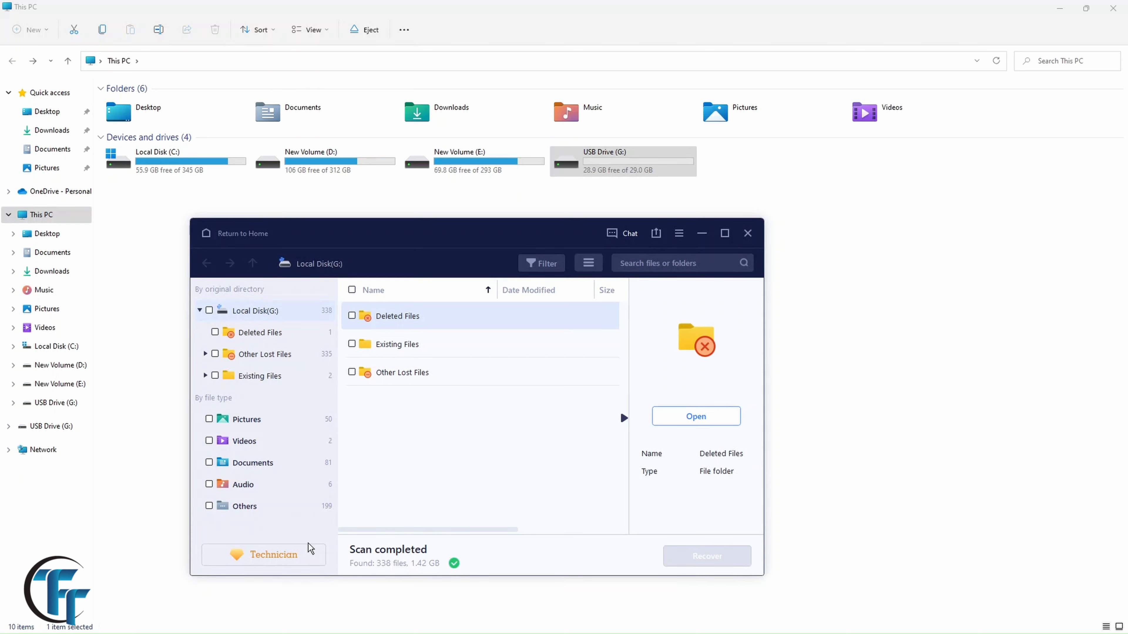
Look through the scan results under Other Lost Files, Documents, Audio and Videos
left_click(269, 355)
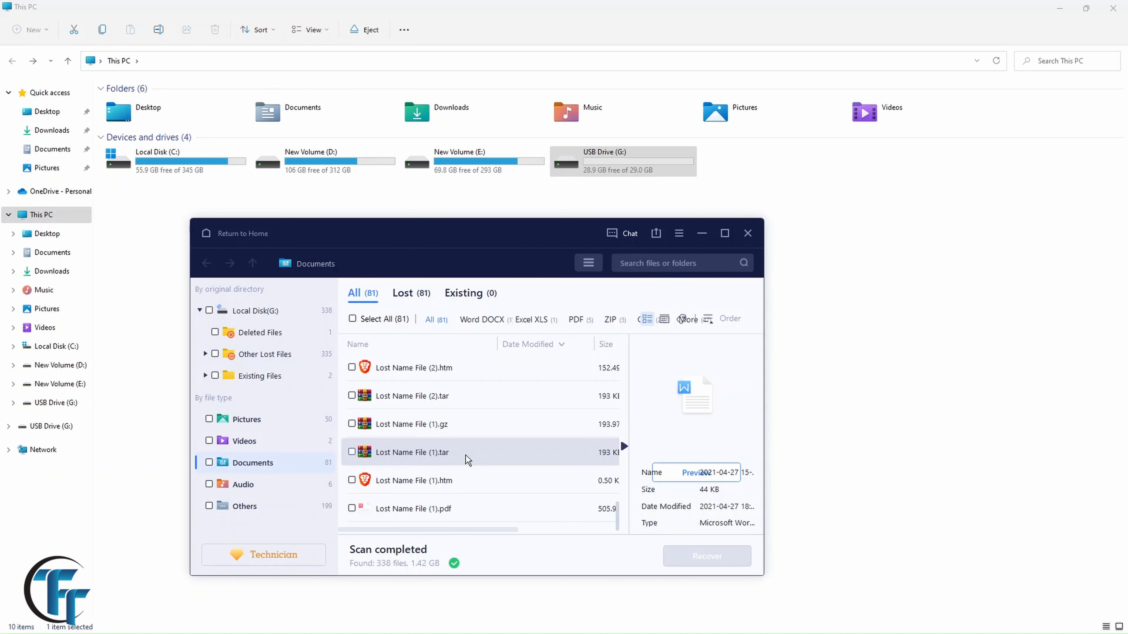
scroll(466, 455, "up", 2)
scroll(466, 456, "up", 2)
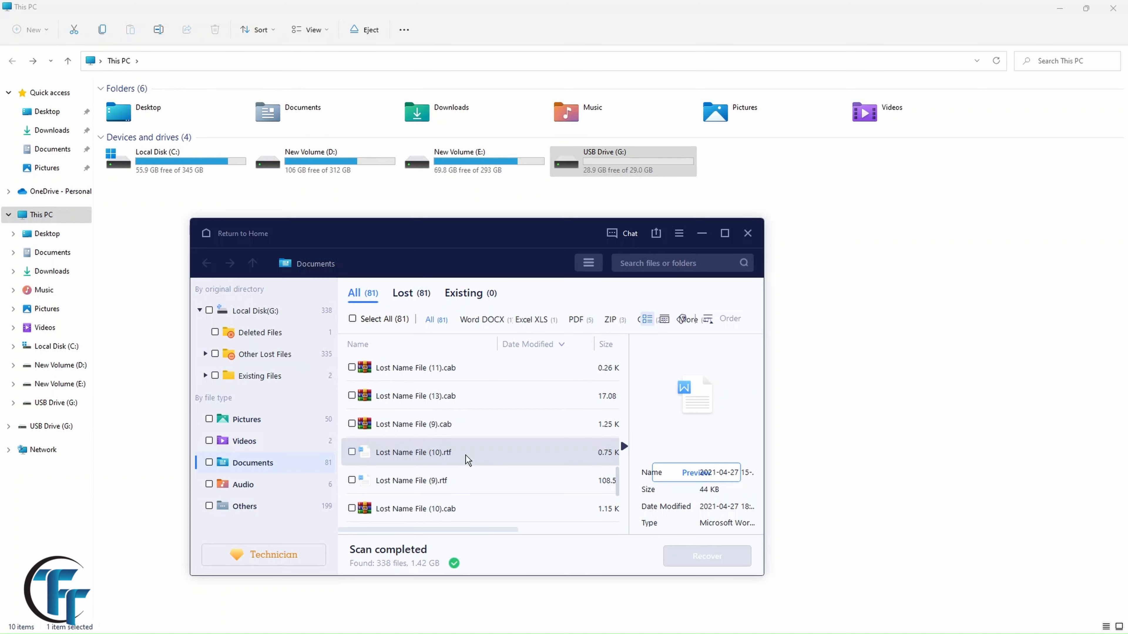
double_click(468, 460)
scroll(388, 361, "down", 2)
scroll(388, 361, "down", 5)
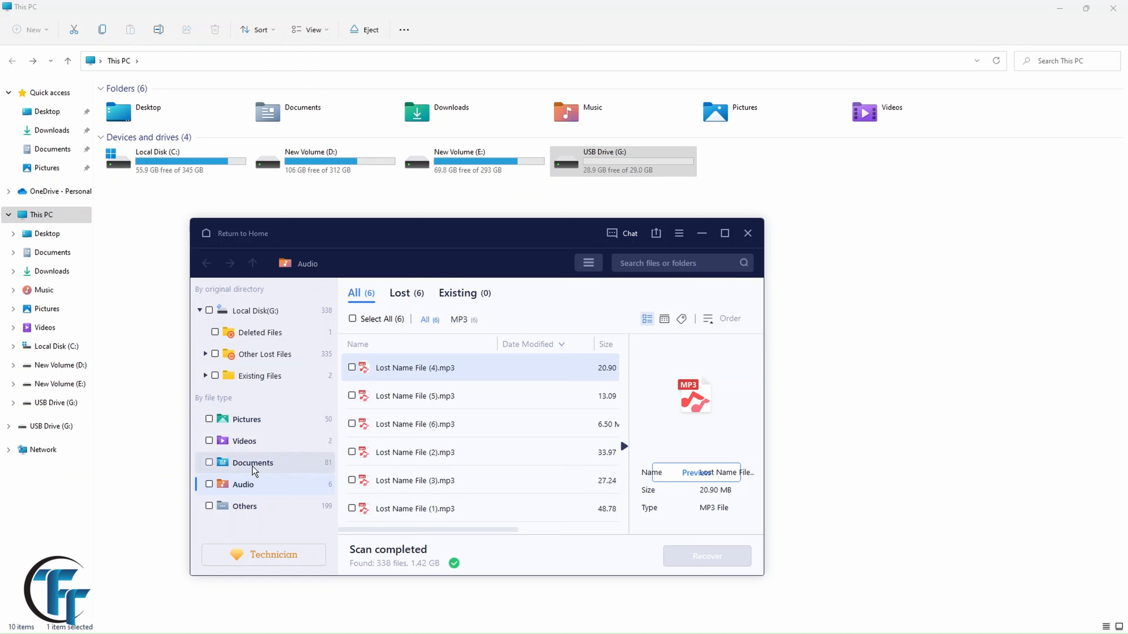
left_click(277, 445)
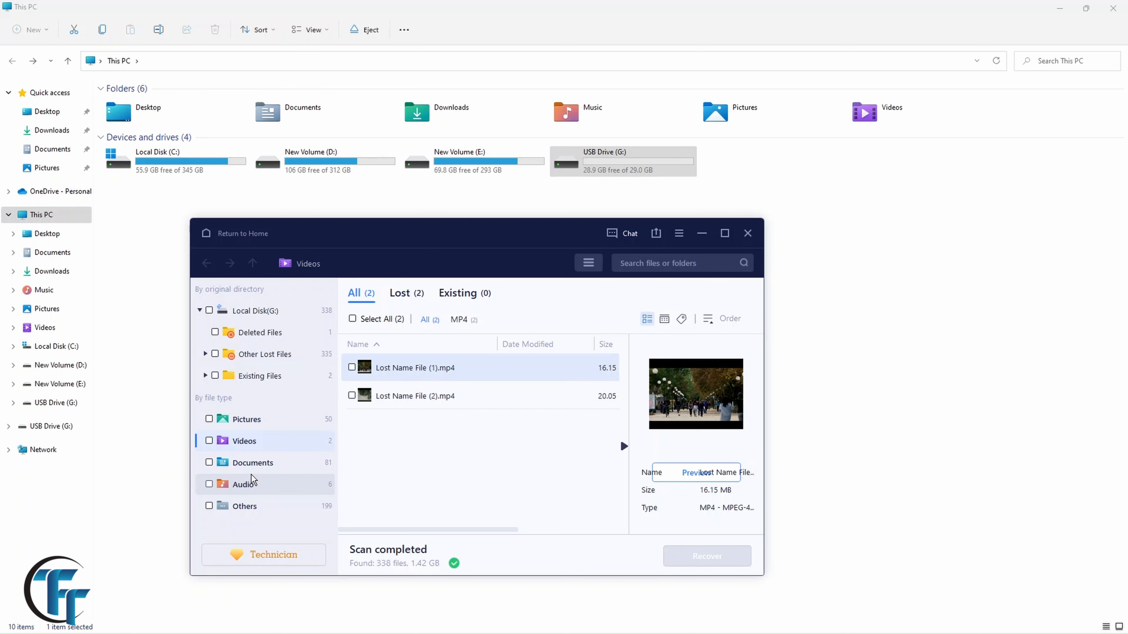
Select all Pictures, Videos, Documents, Audio and Others found by the scan and recover them to the Desktop
left_click(209, 419)
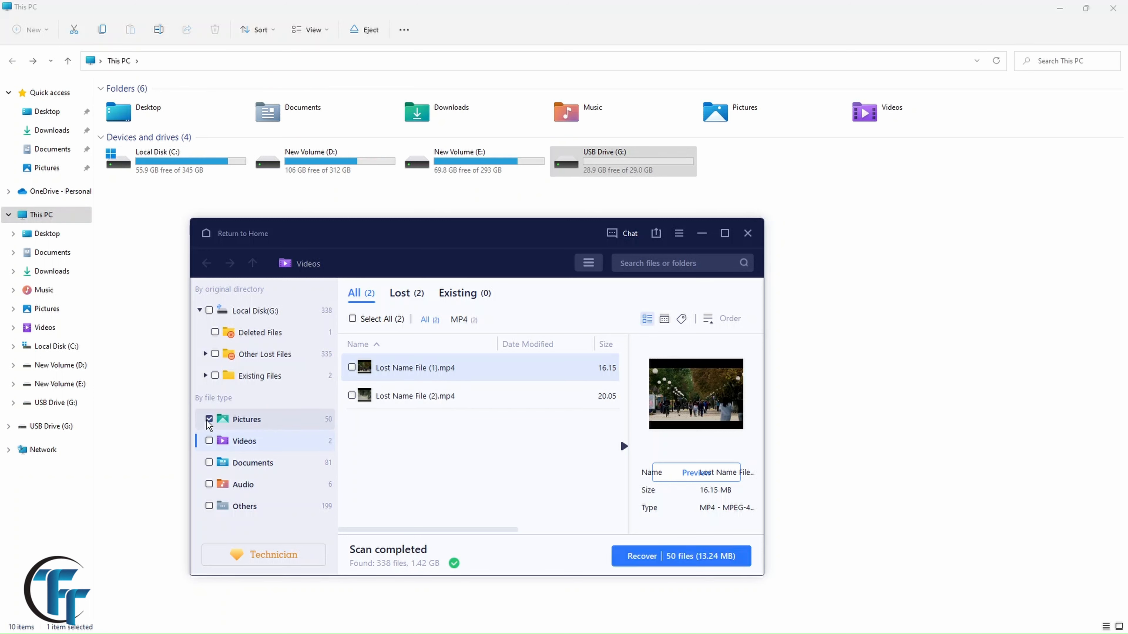
left_click(209, 442)
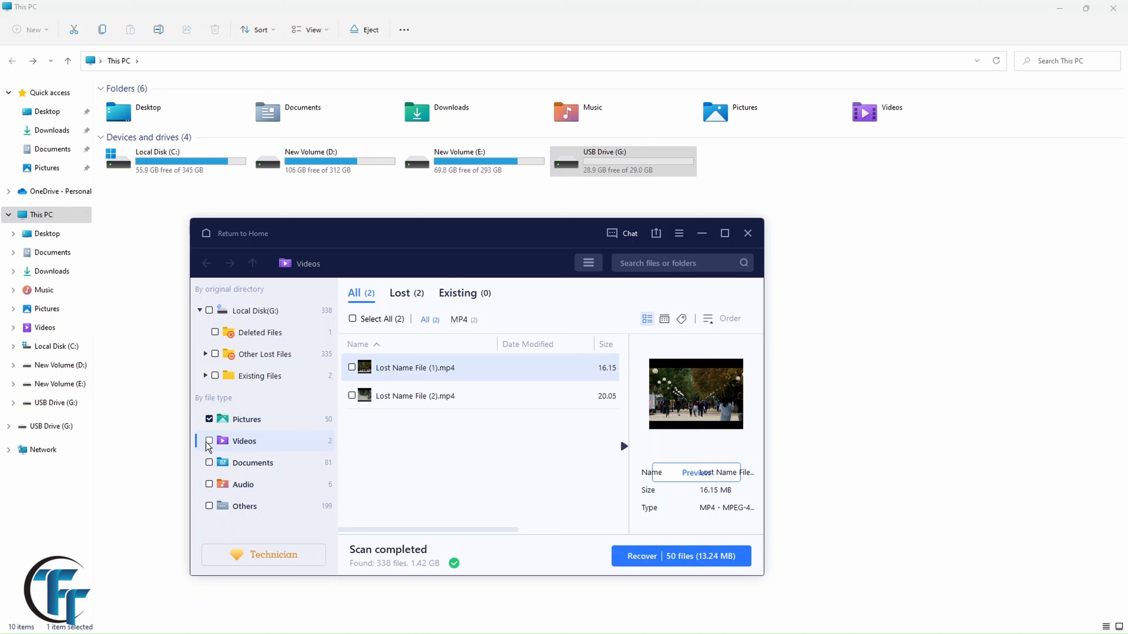
left_click(211, 463)
left_click(209, 484)
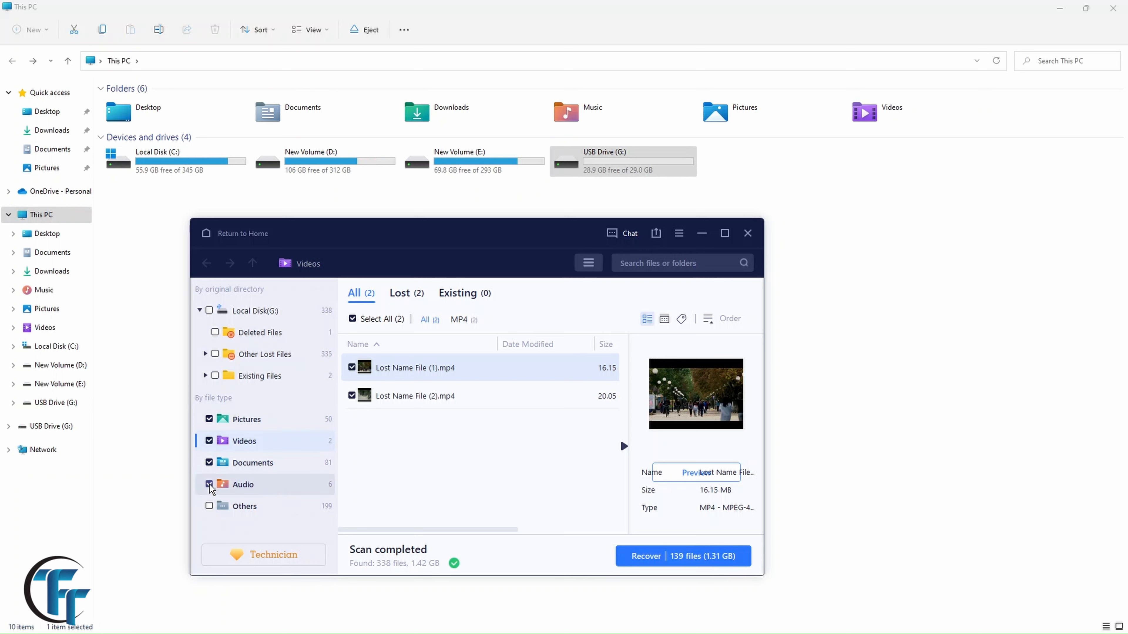
left_click(210, 507)
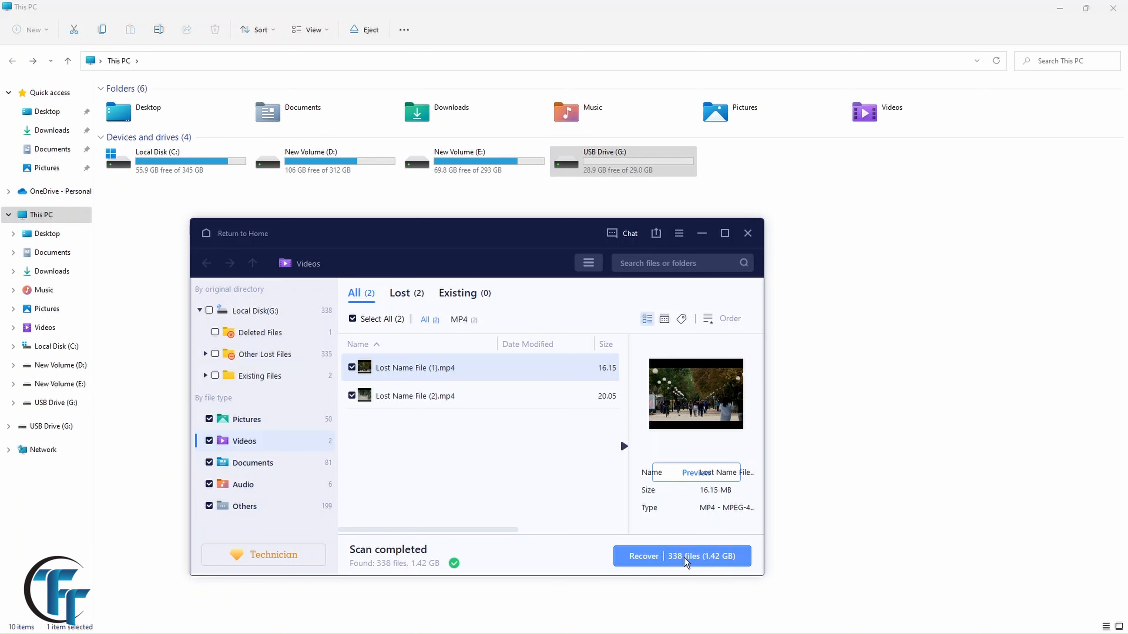
left_click(702, 558)
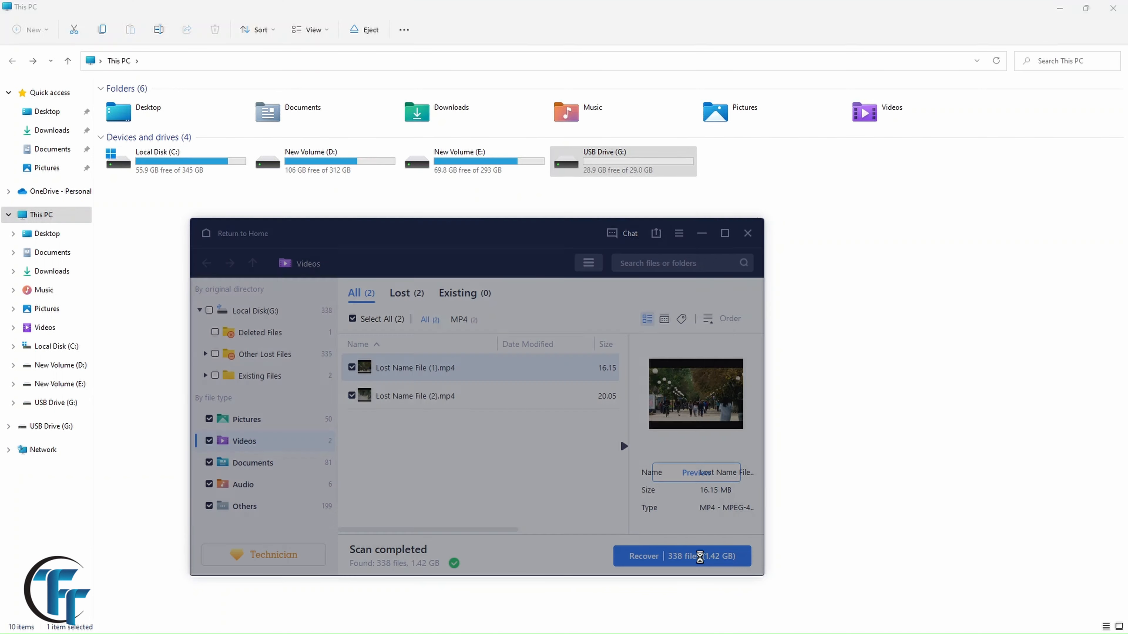
left_click(644, 503)
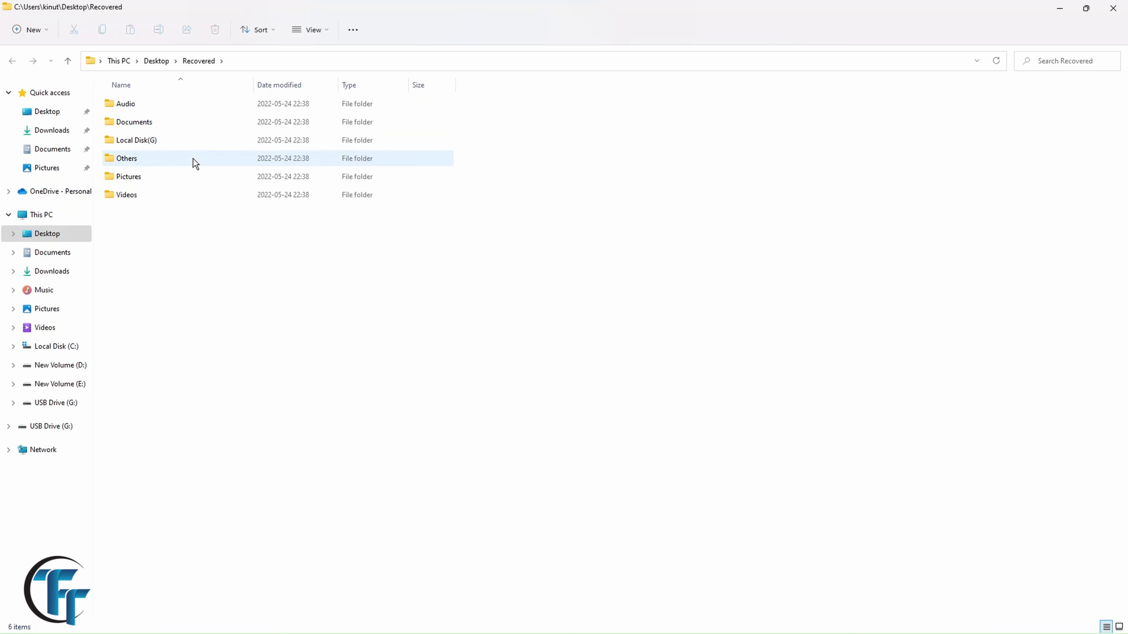
Check the Recovery test folder inside the Deleted Files of the recovered Local Disk(G), and return to the Recovered folder
left_click(167, 142)
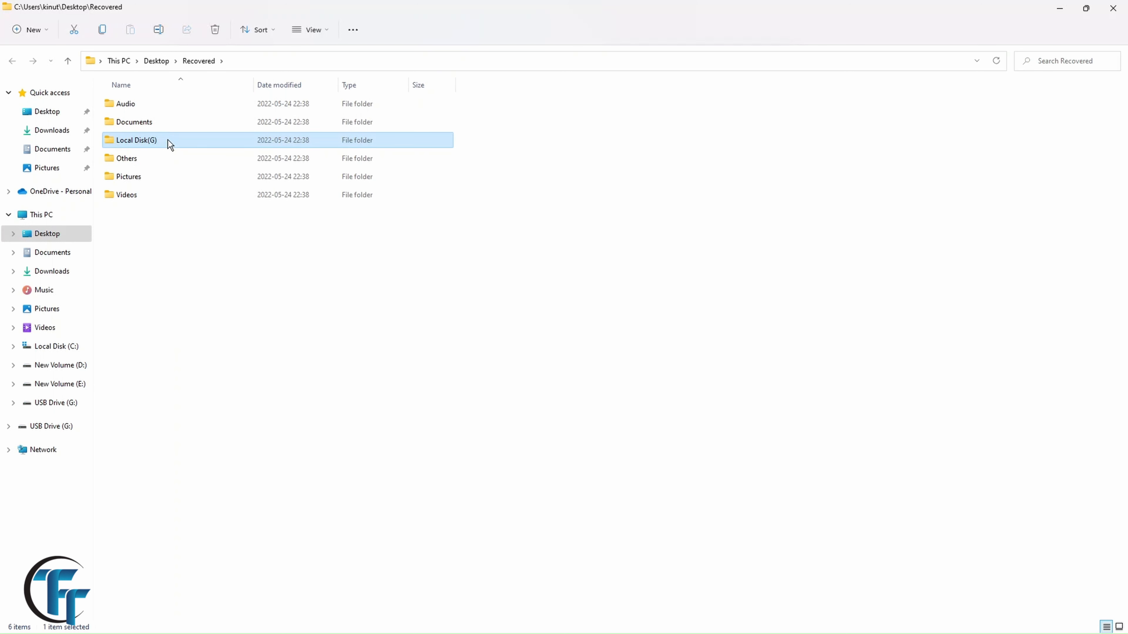
double_click(169, 142)
double_click(159, 104)
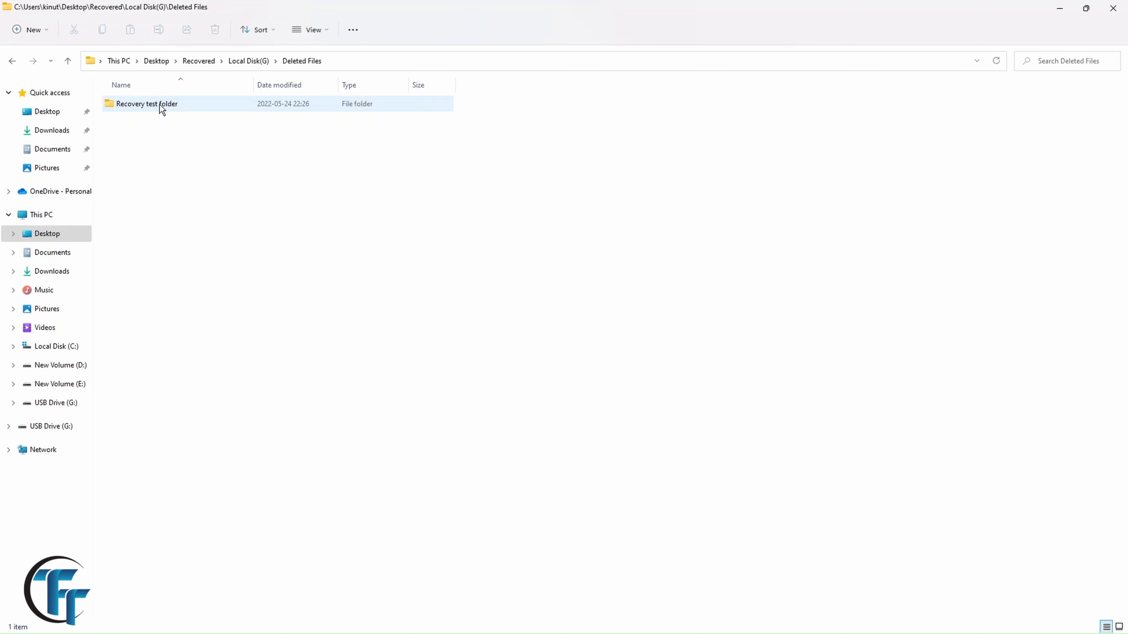
double_click(160, 104)
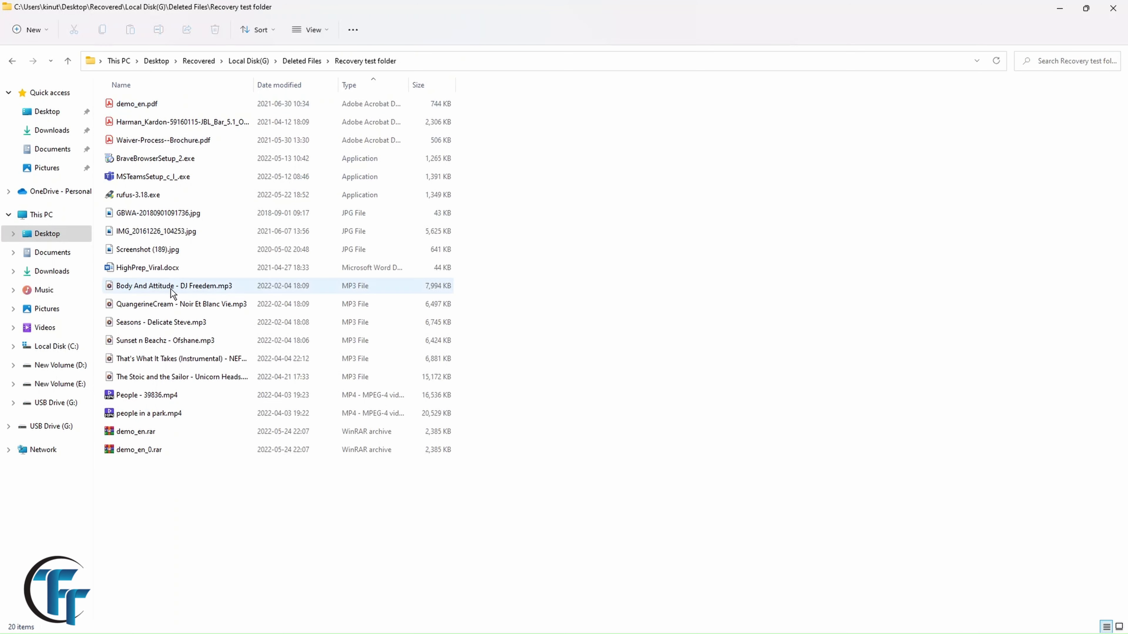
left_click(12, 61)
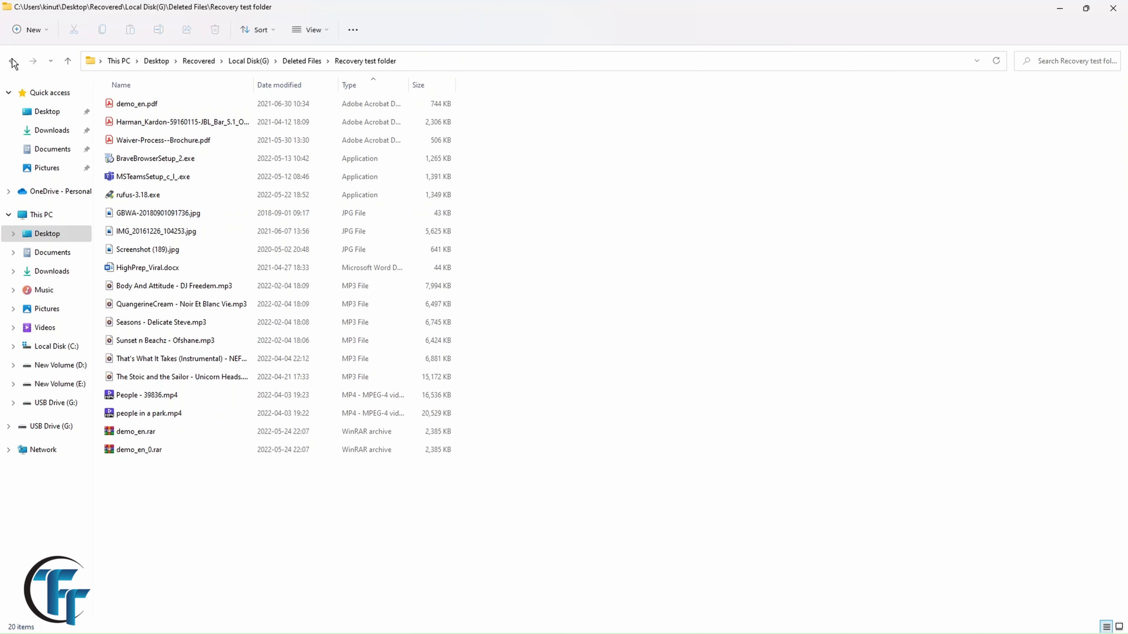
left_click(12, 62)
left_click(12, 60)
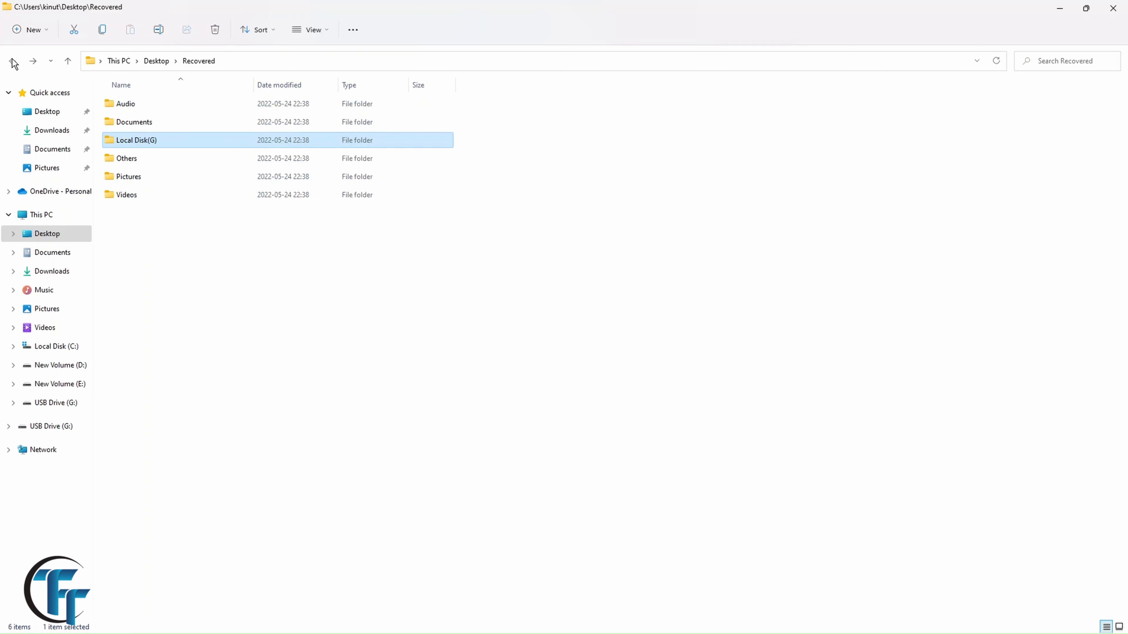
View the recovered MP3 files in the Audio folder with a wider name column, and return to the Recovered folder
left_click(148, 104)
double_click(151, 107)
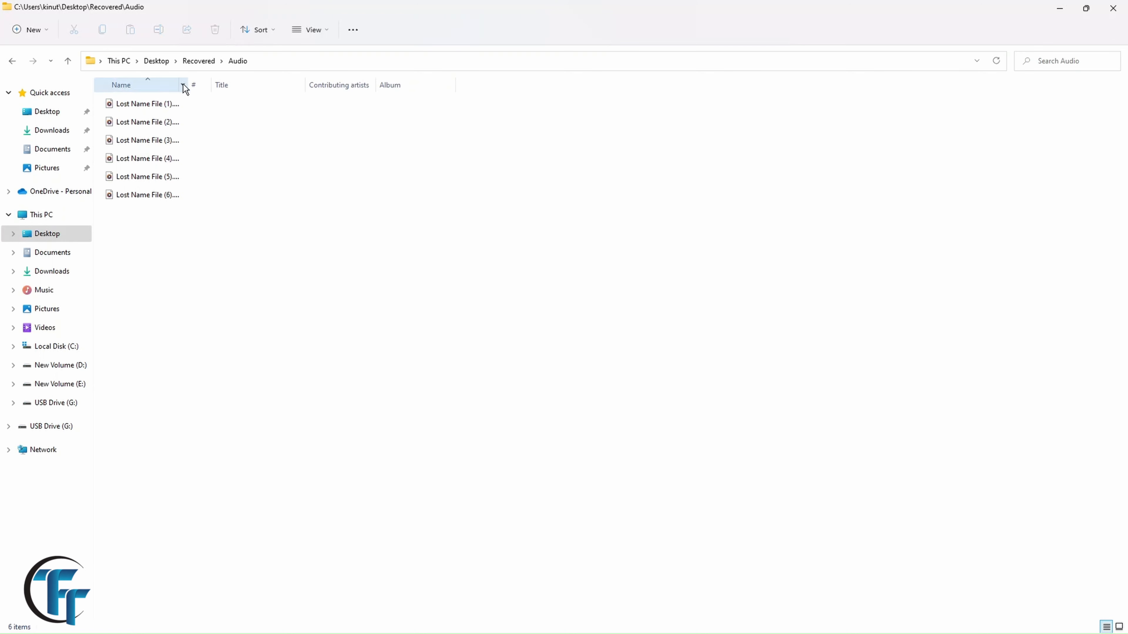
left_click_drag(190, 84, 295, 93)
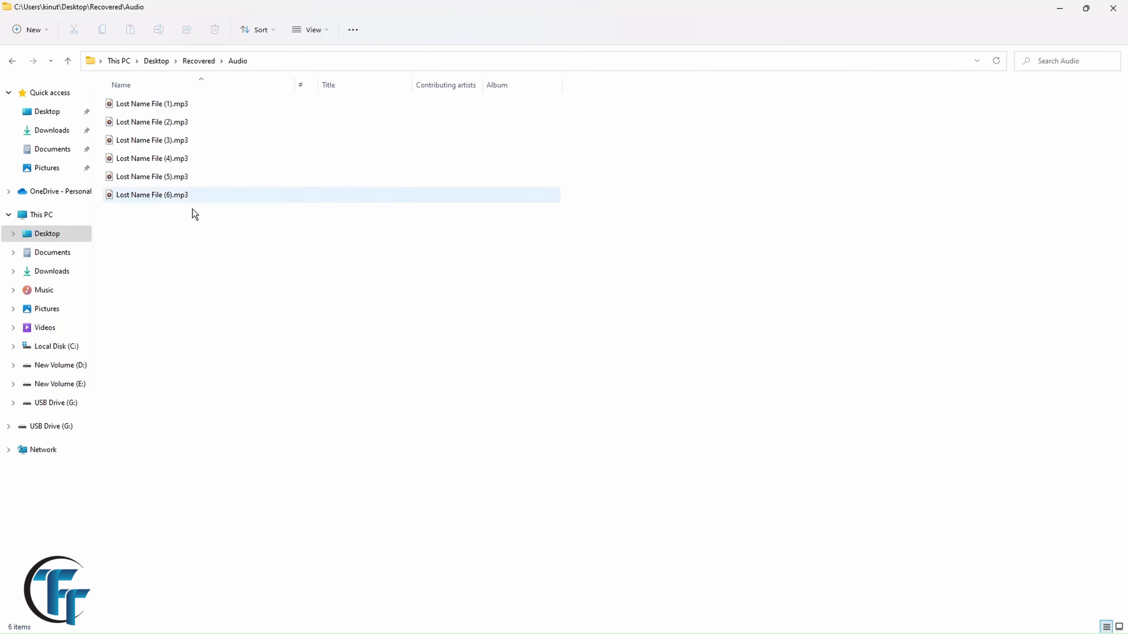
left_click_drag(178, 211, 236, 142)
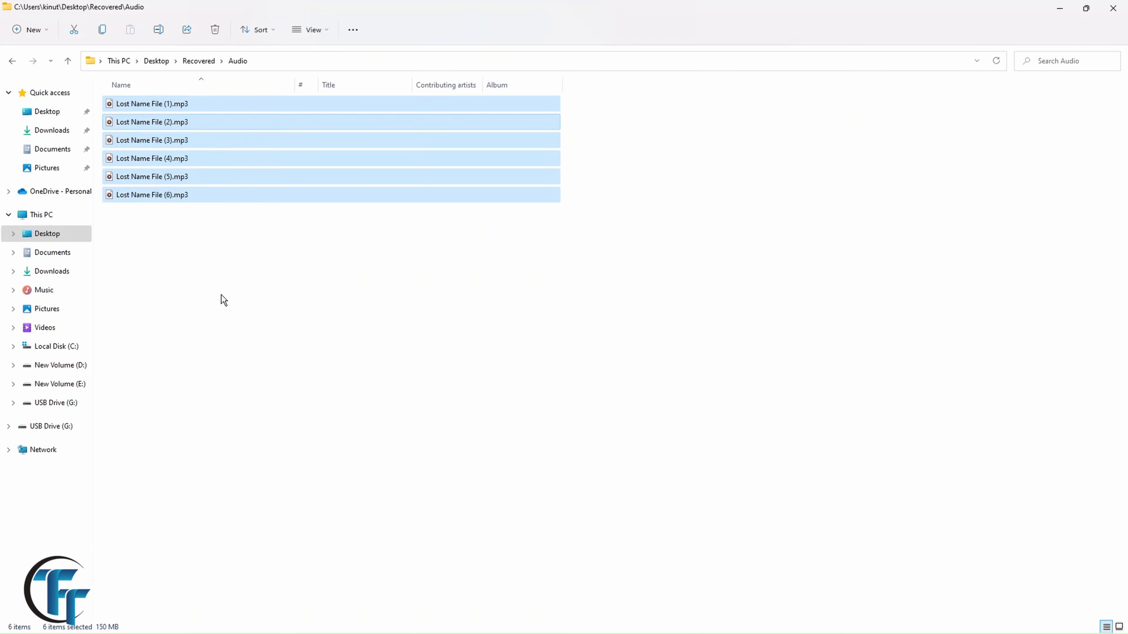
left_click(120, 240)
left_click(12, 61)
Open the recovered Documents folder and look through its list of files
double_click(130, 122)
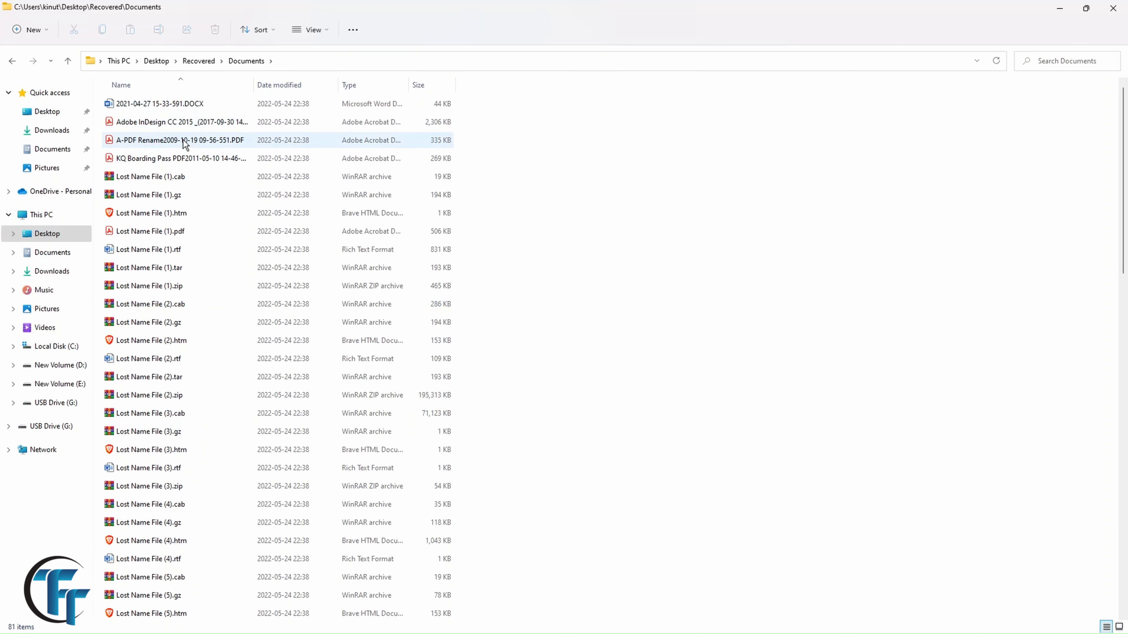
scroll(221, 222, "down", 1)
scroll(221, 222, "down", 5)
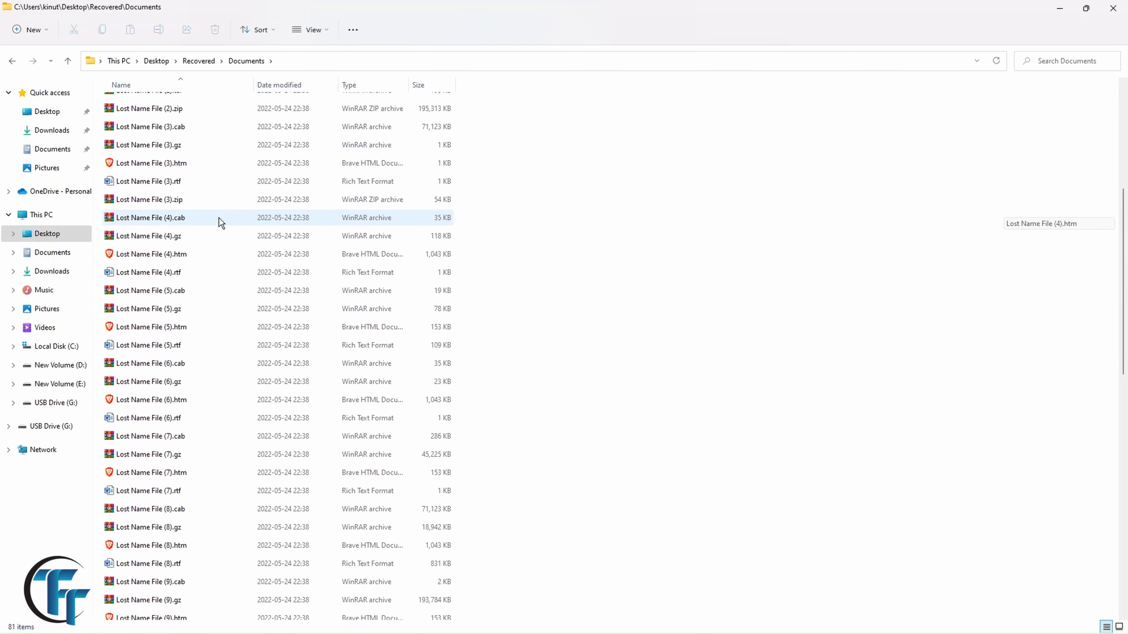
scroll(219, 219, "down", 4)
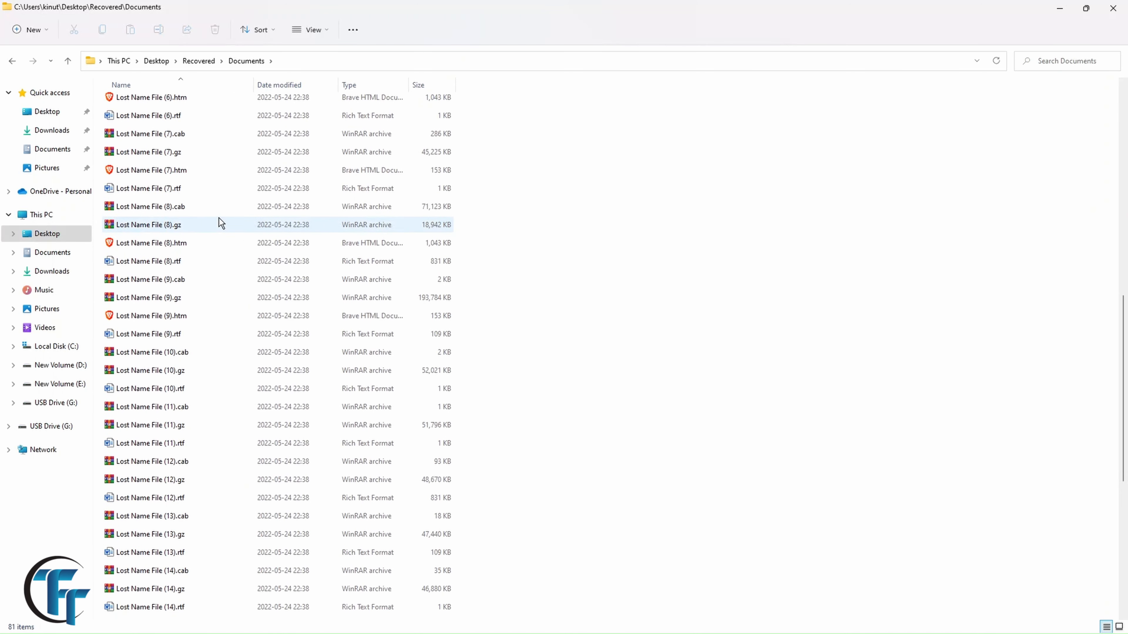
scroll(220, 222, "down", 7)
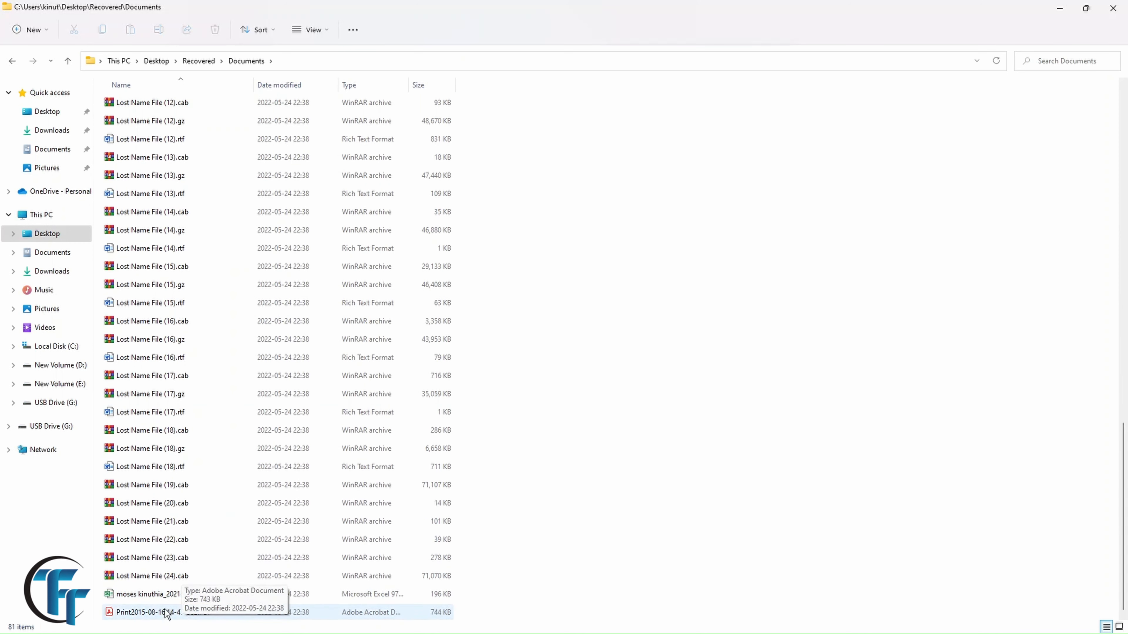
left_click(150, 614)
double_click(149, 615)
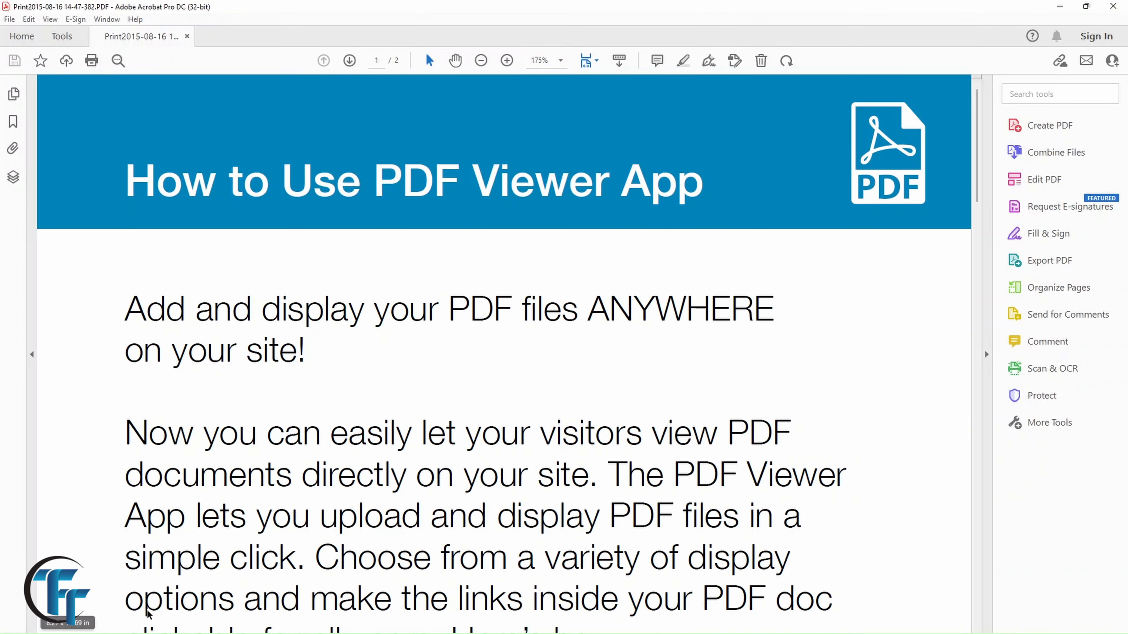
scroll(401, 473, "down", 5)
scroll(401, 473, "down", 5)
scroll(401, 473, "up", 11)
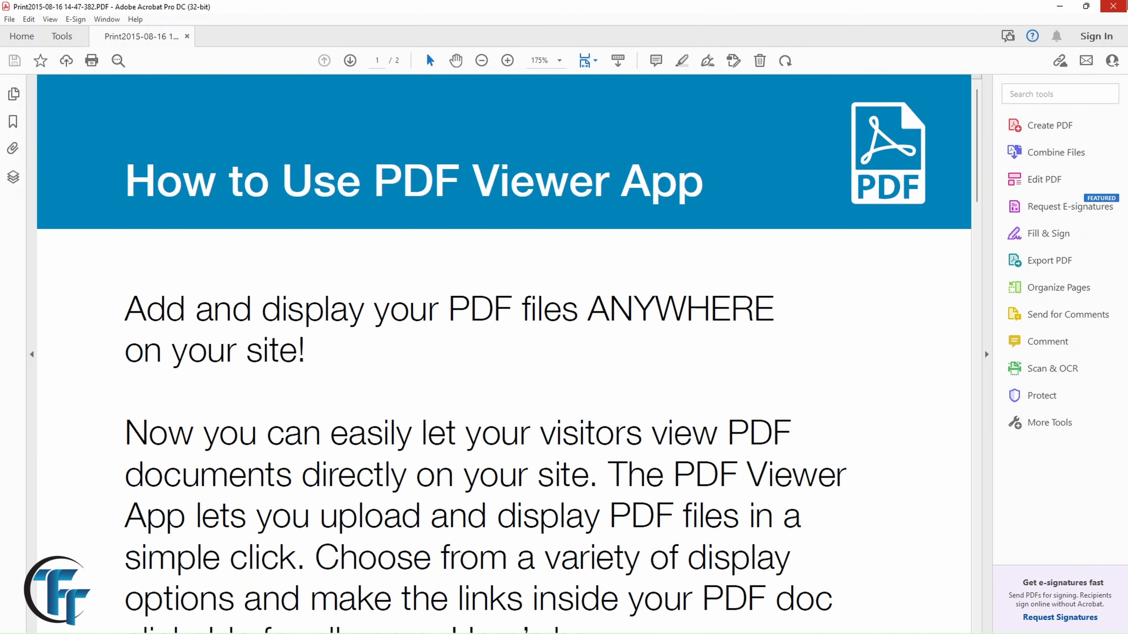
left_click(1113, 6)
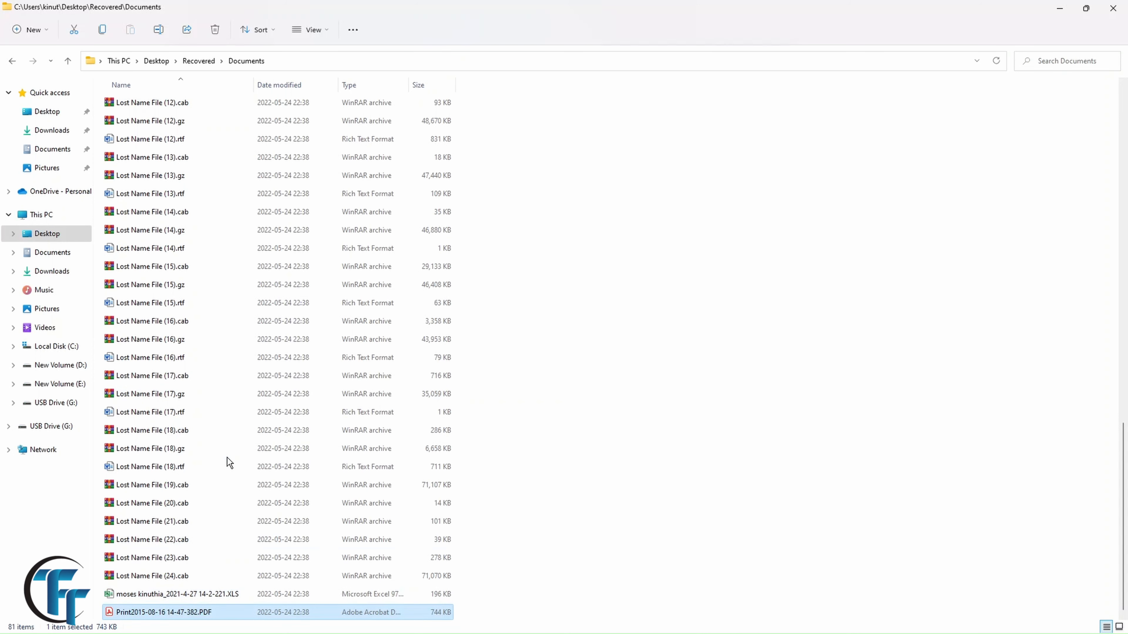
scroll(227, 466, "up", 5)
scroll(228, 462, "up", 12)
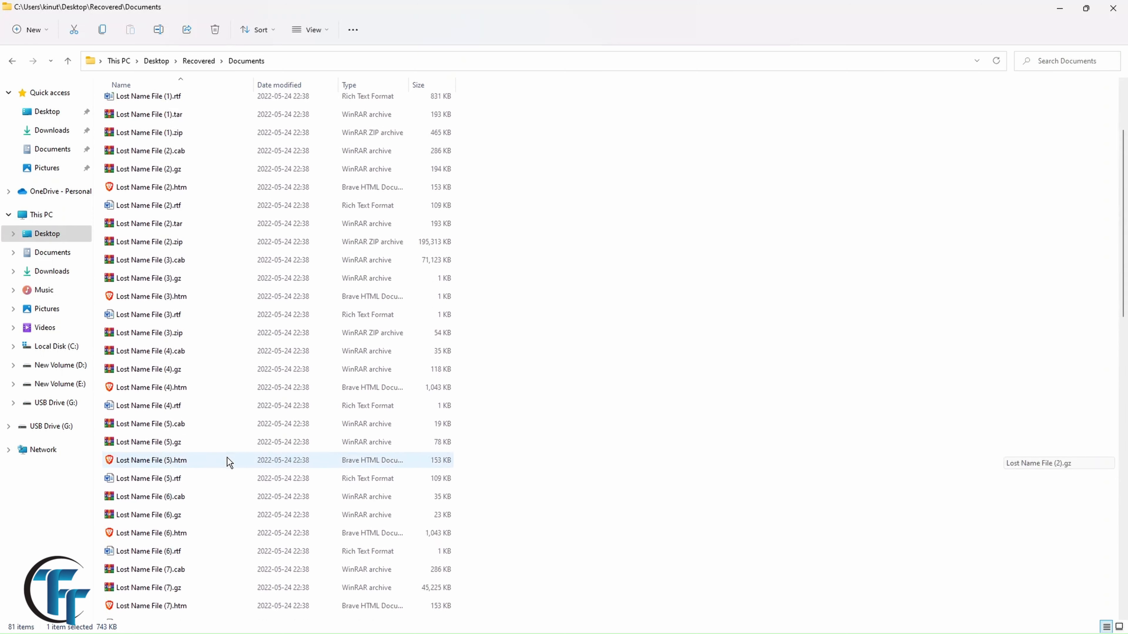
Leave the Documents folder, look through the file list of the recovered Others folder, and return to the Recovered folder
scroll(227, 462, "up", 1)
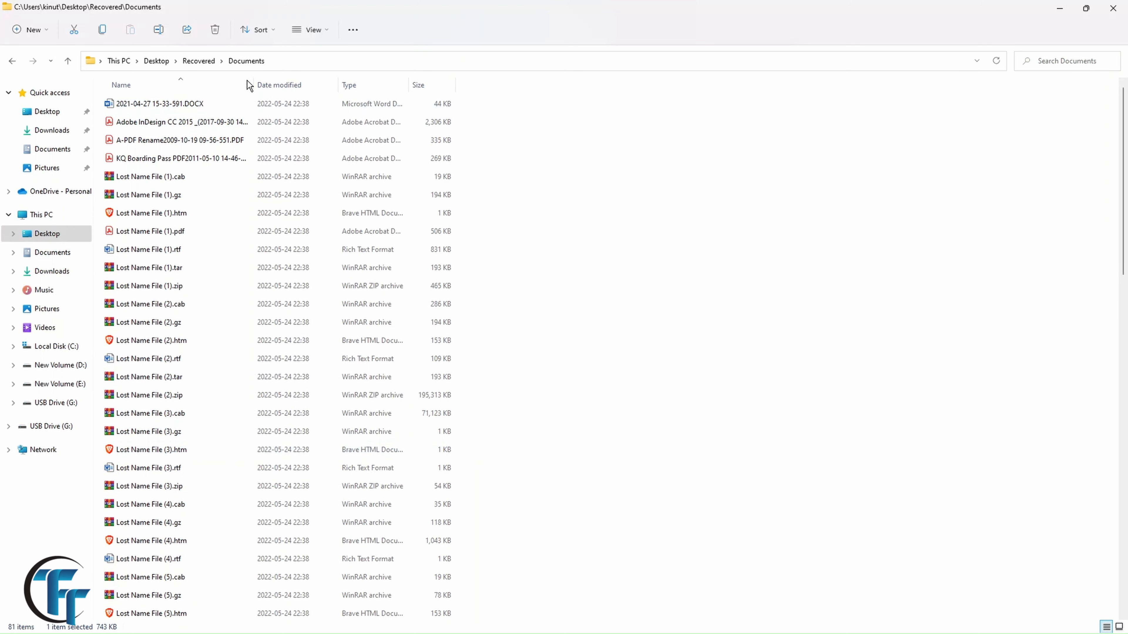
left_click(67, 61)
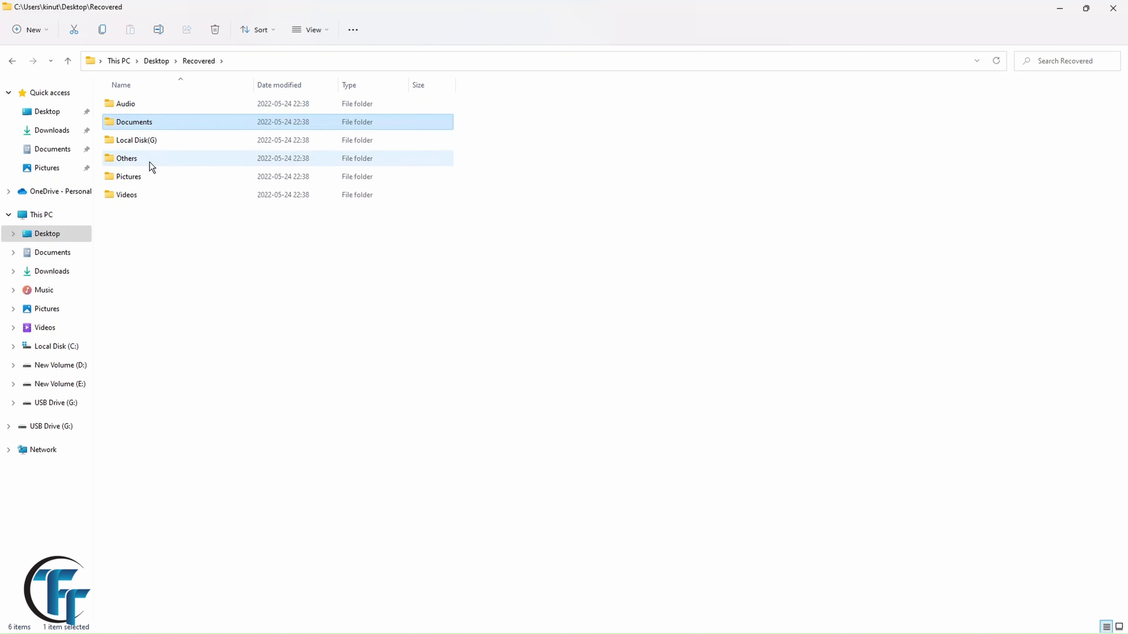
double_click(149, 160)
scroll(172, 378, "down", 4)
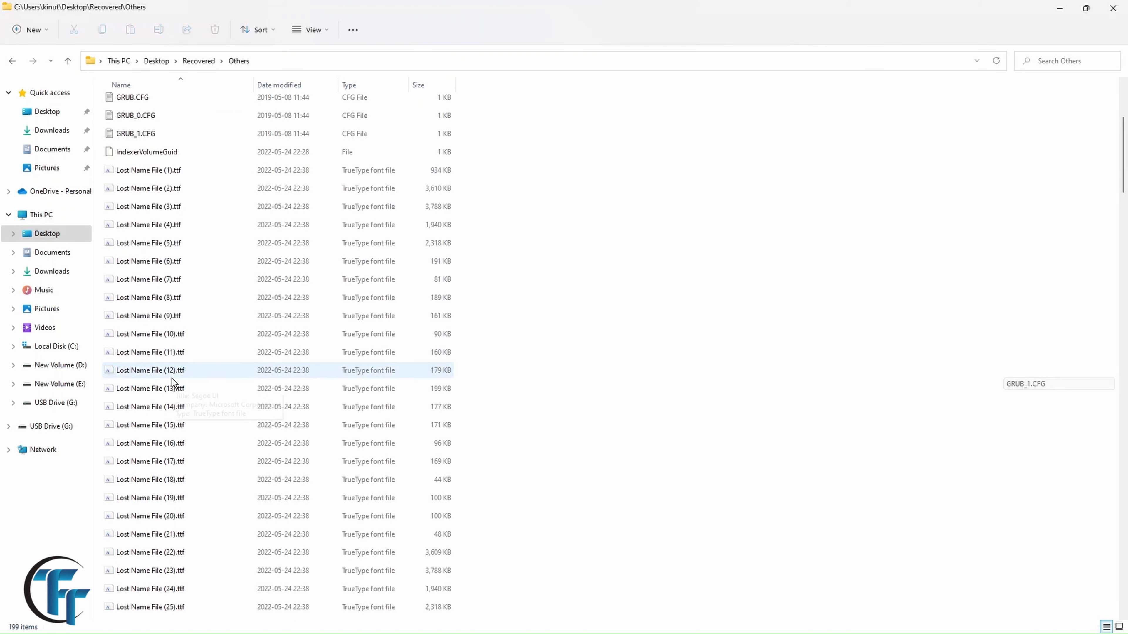
scroll(172, 378, "down", 5)
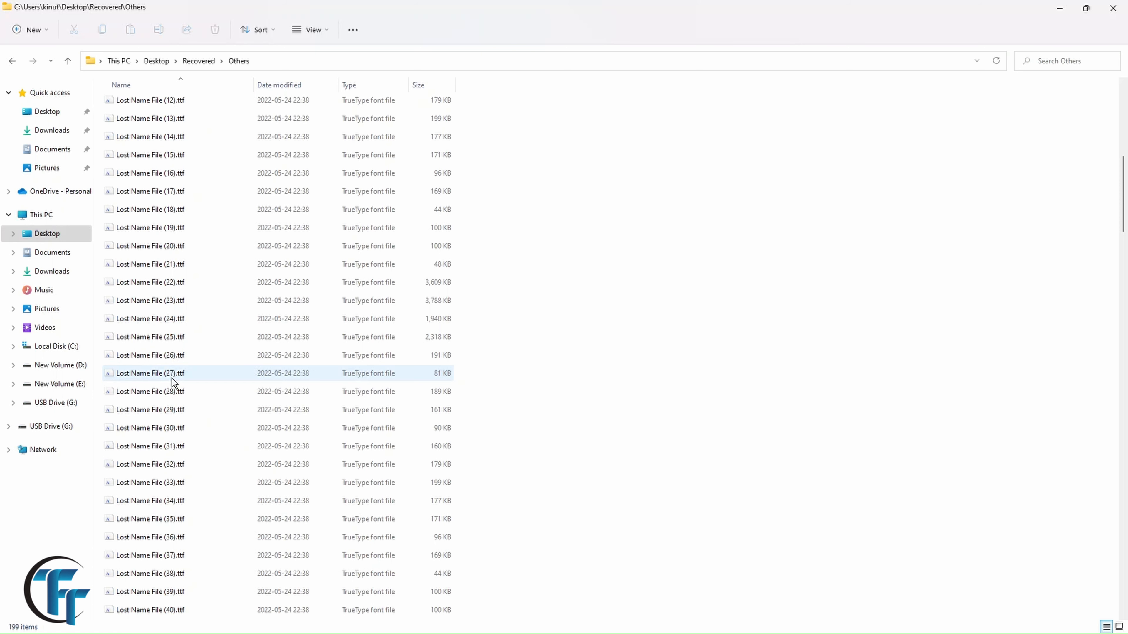
scroll(171, 378, "down", 18)
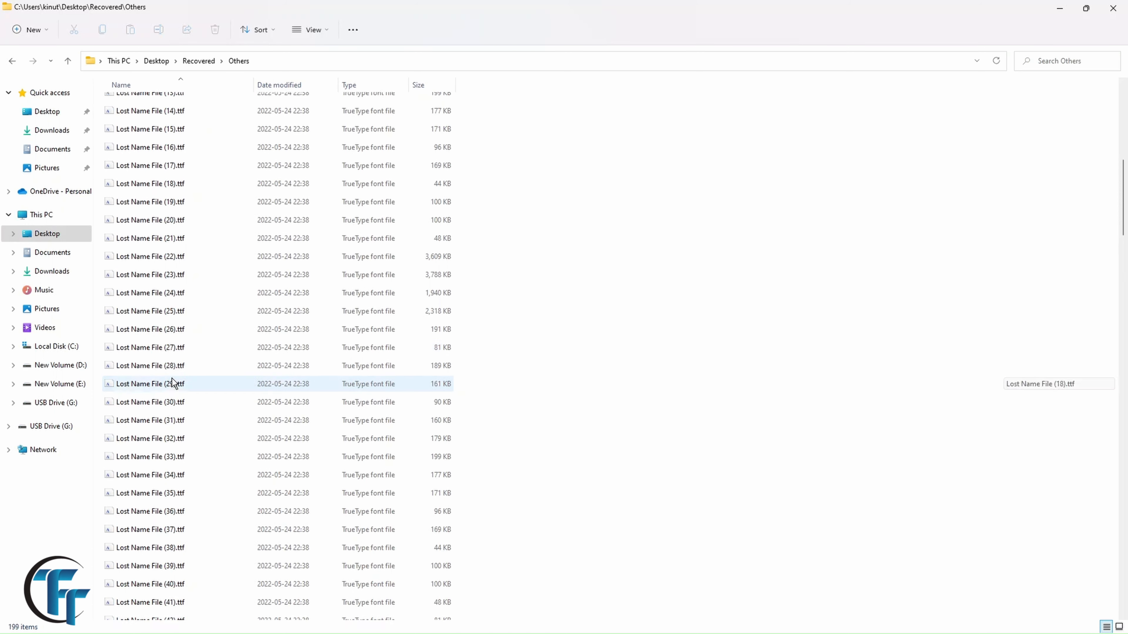
scroll(172, 378, "up", 20)
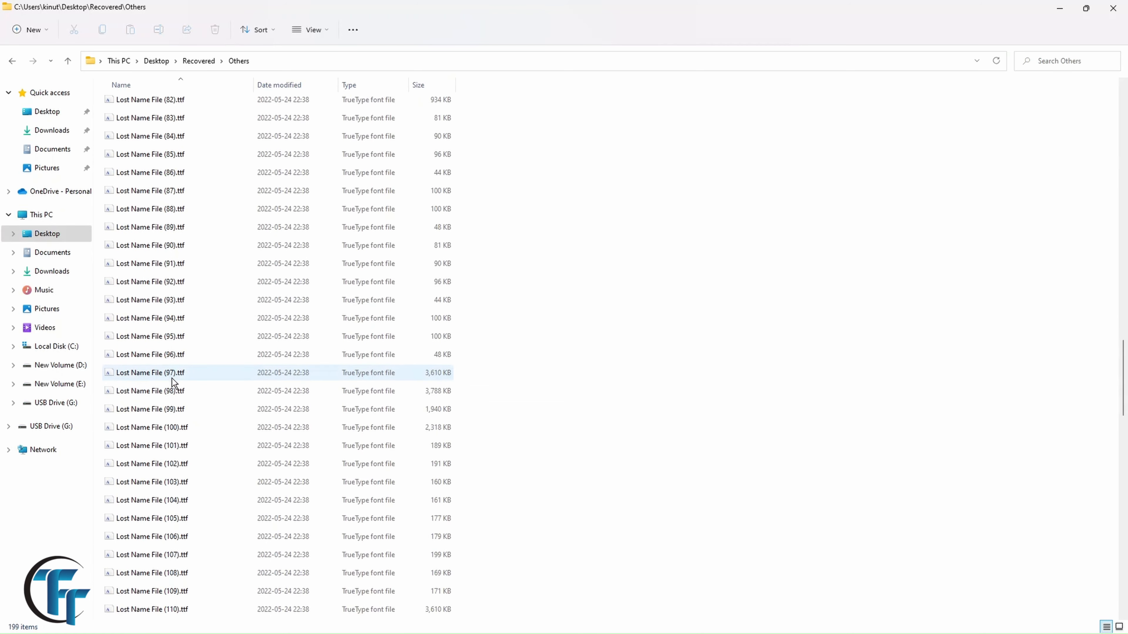
scroll(172, 378, "up", 5)
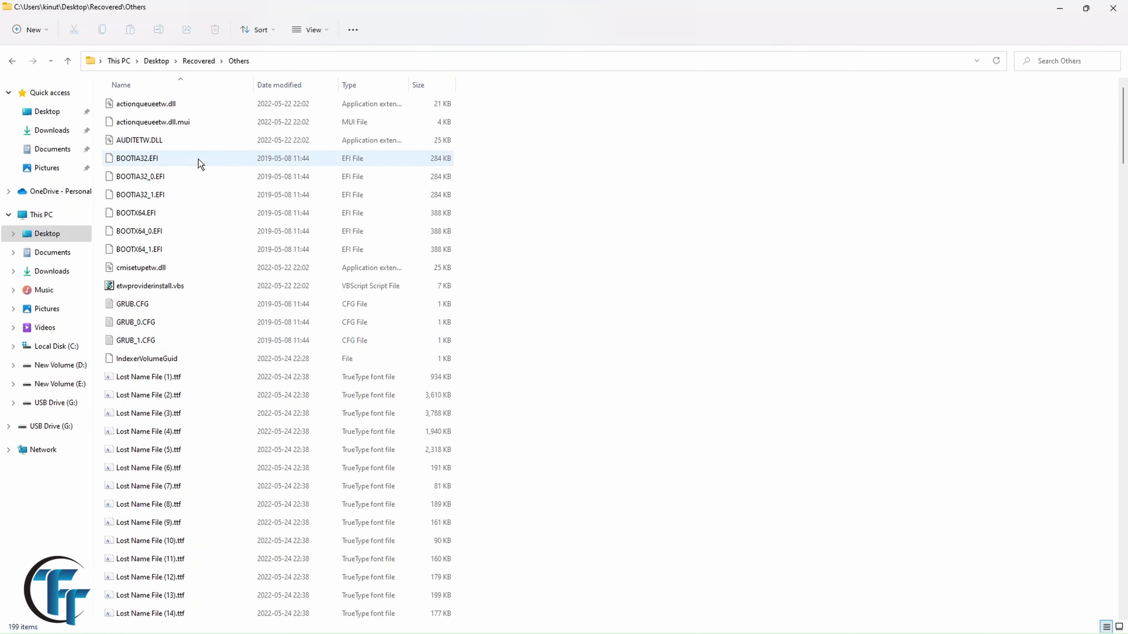
left_click(12, 61)
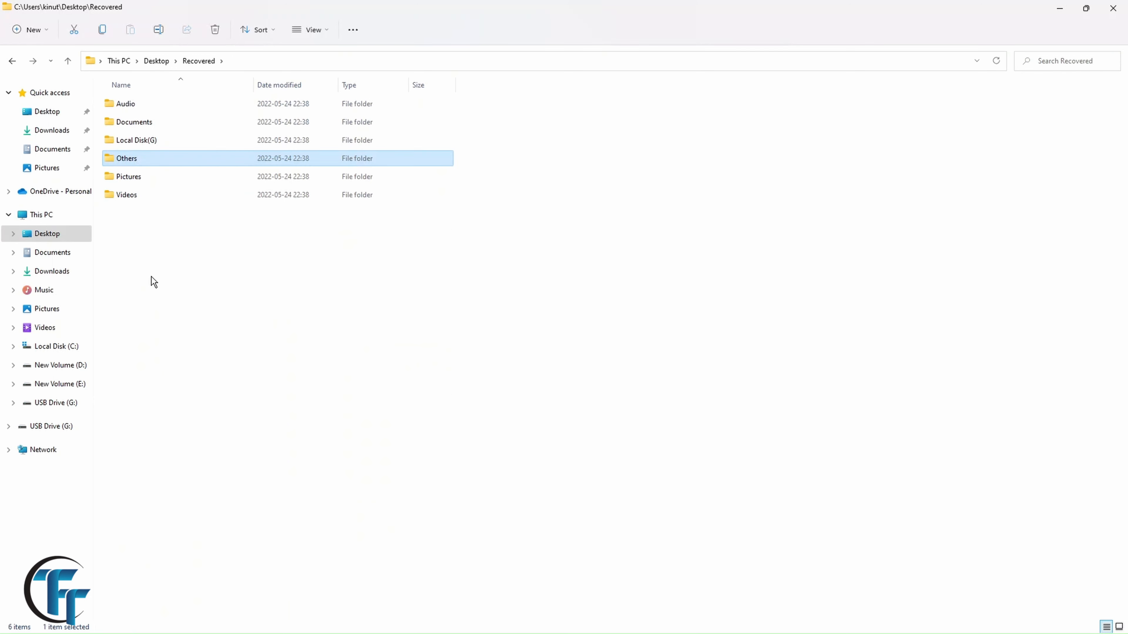
View Lost Name File (1).jpg, Lost Name File (2).jpg and TECNO-C91.JPG from the recovered Pictures folder, and return to the Recovered folder
double_click(161, 178)
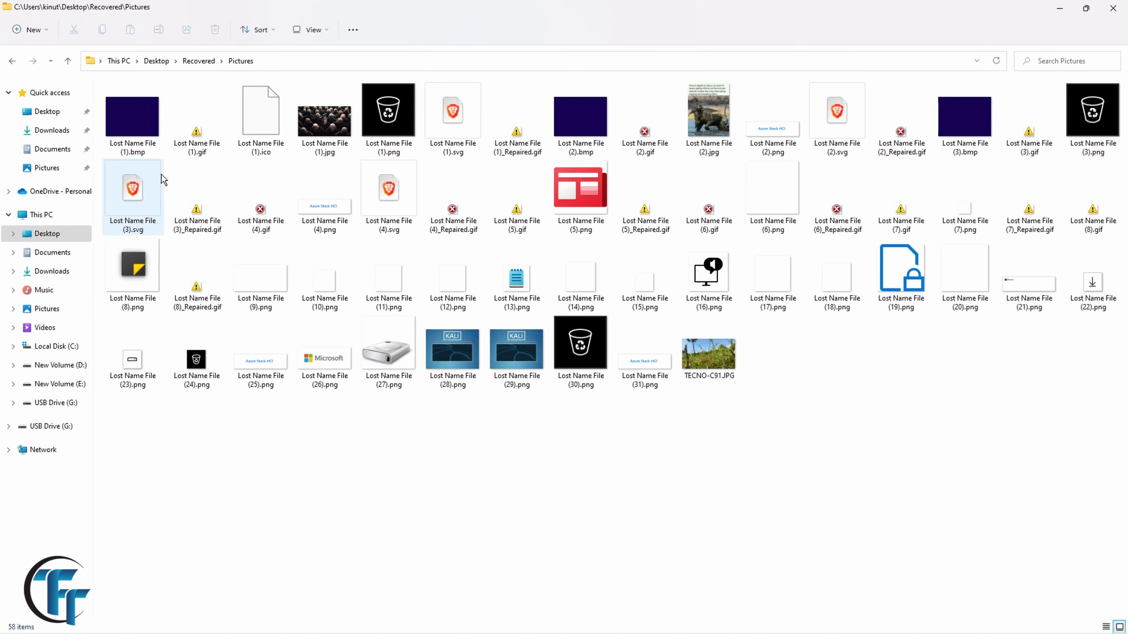
double_click(337, 127)
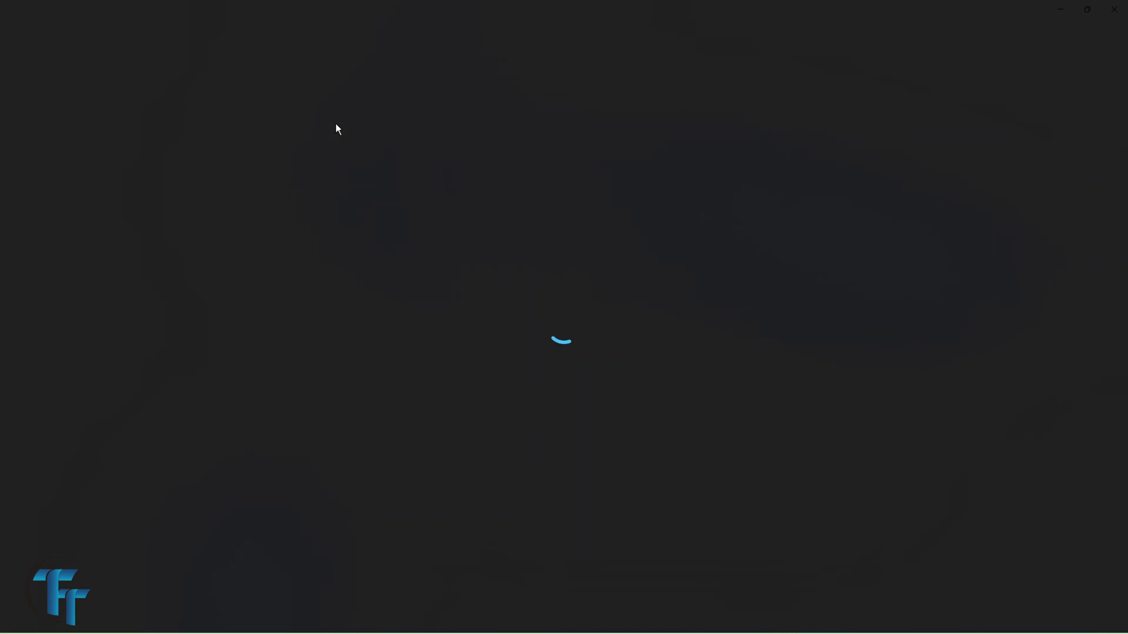
key("Right")
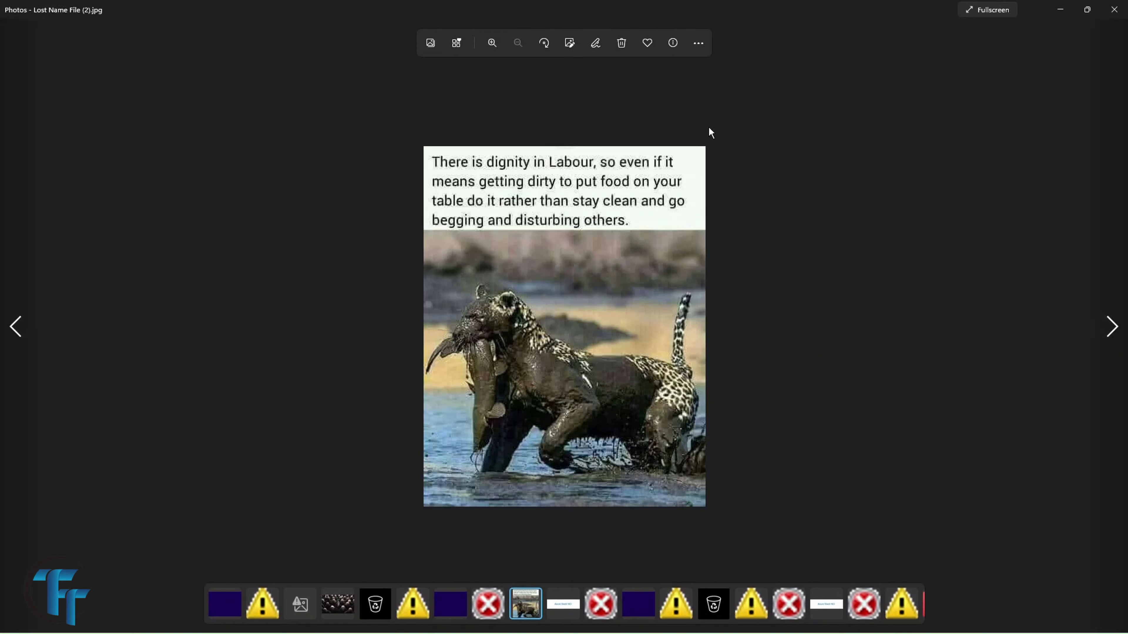
key("alt+F4")
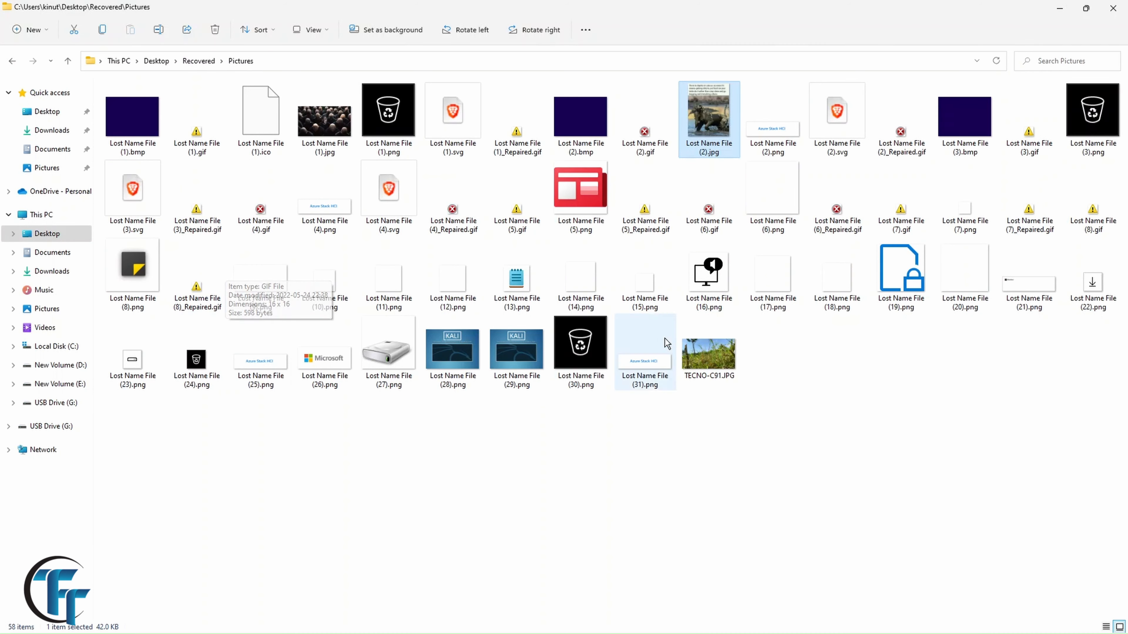
double_click(720, 359)
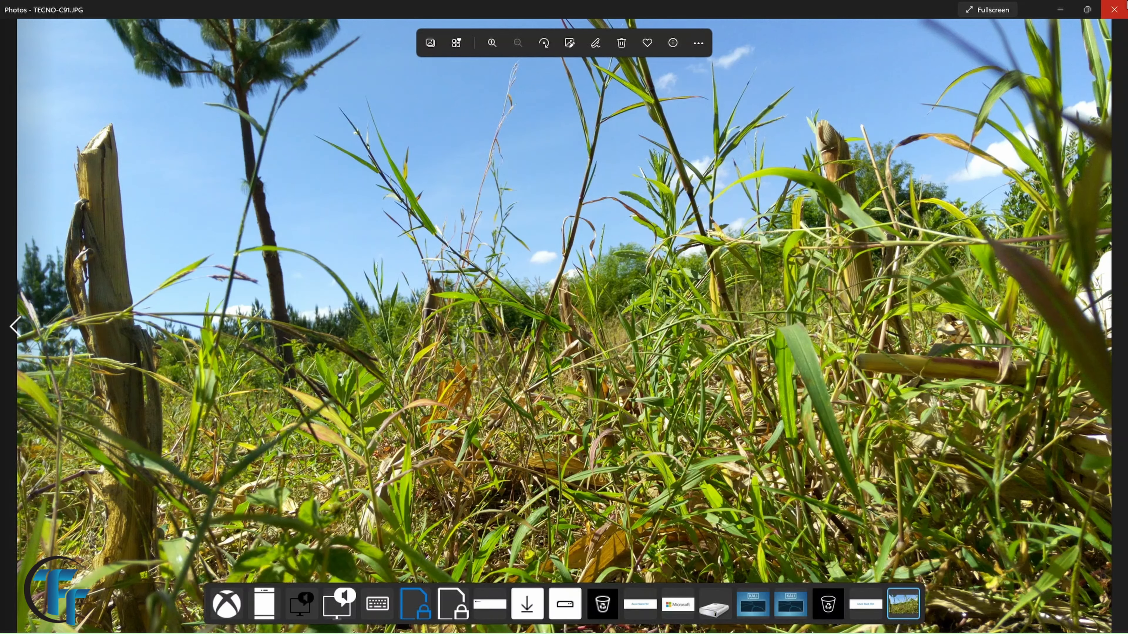
left_click(1114, 10)
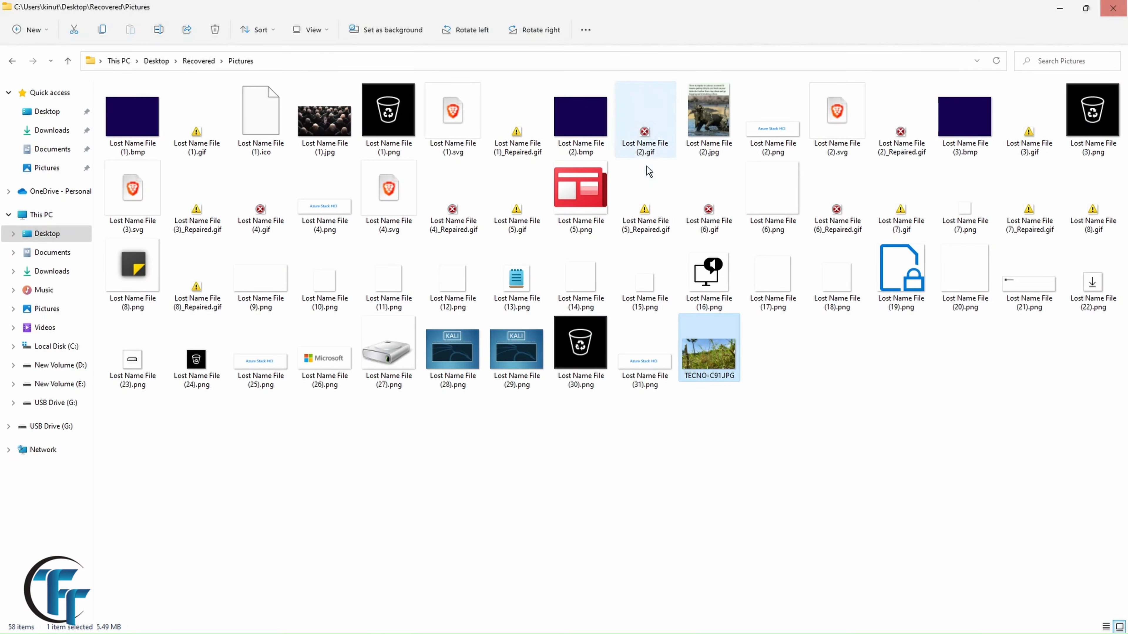
key("alt+Left")
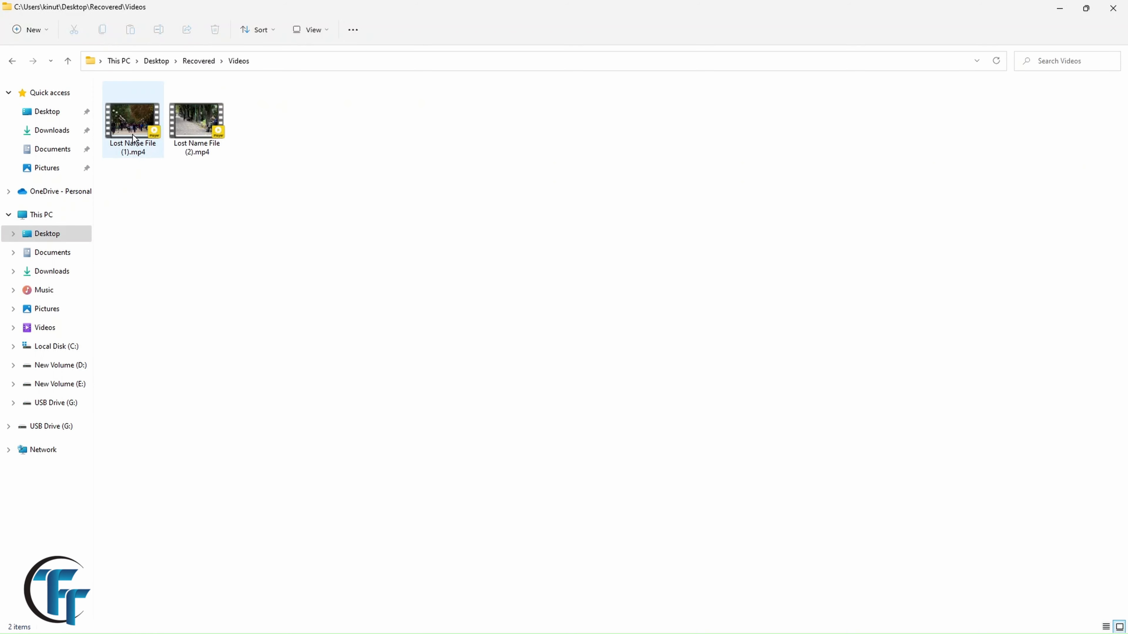
Play Lost Name File (1).mp4 from the recovered Videos folder and skip forward through it to check playback
left_click(126, 119)
double_click(127, 119)
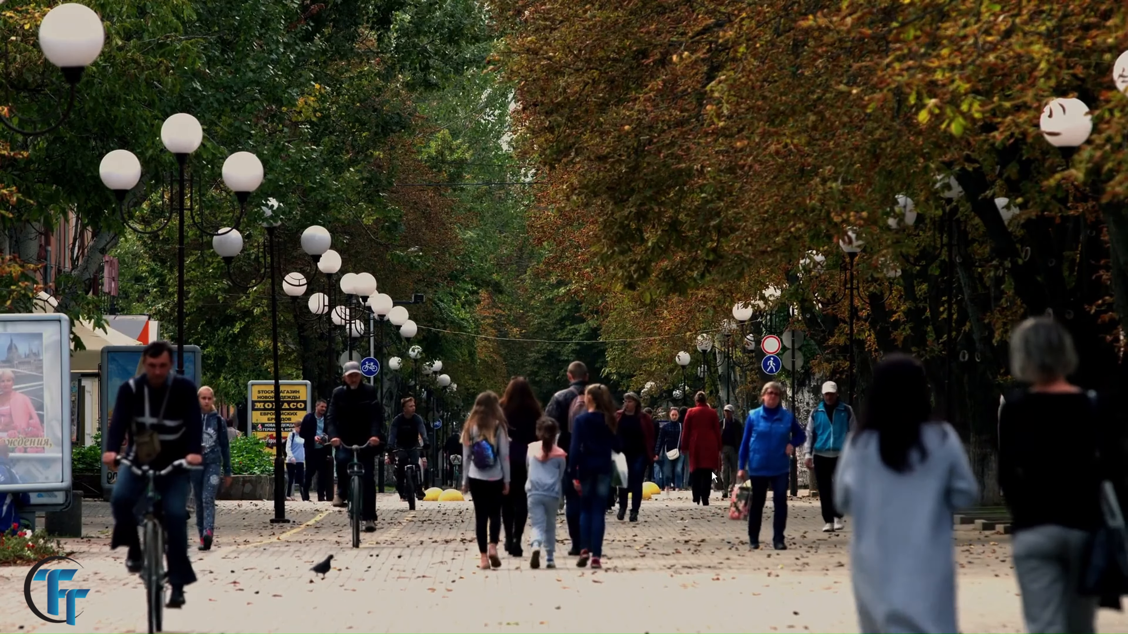
mouse_move(351, 608)
key("Right")
key("Right")
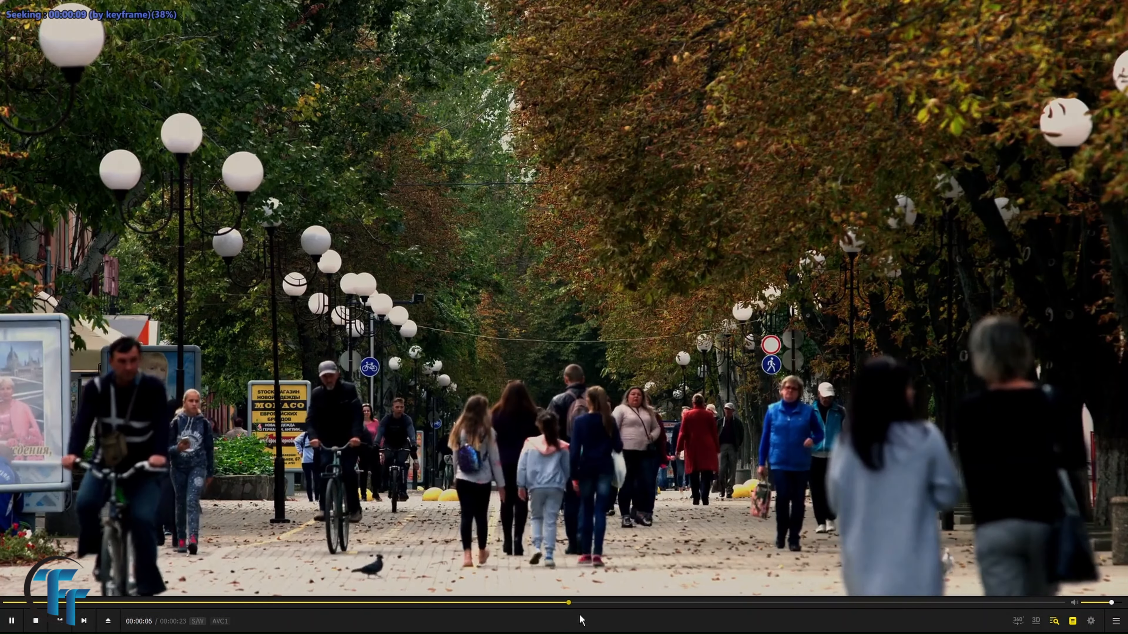
Move on to Lost Name File (2).mp4, skip forward through it to check playback, and close the video player
key("Right")
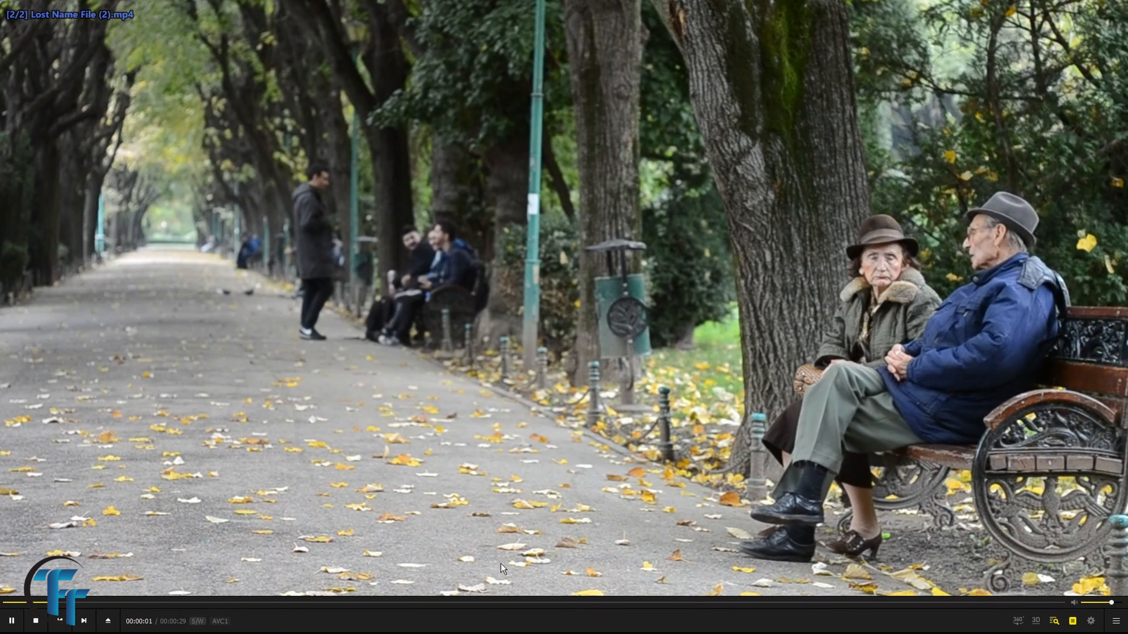
mouse_move(1119, 10)
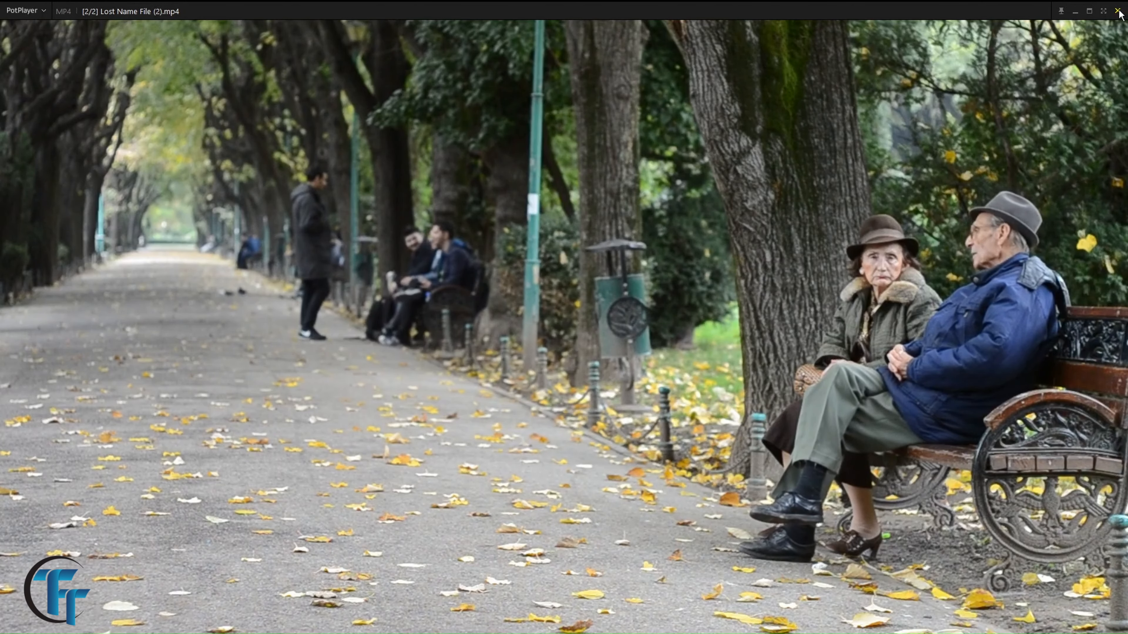
mouse_move(291, 629)
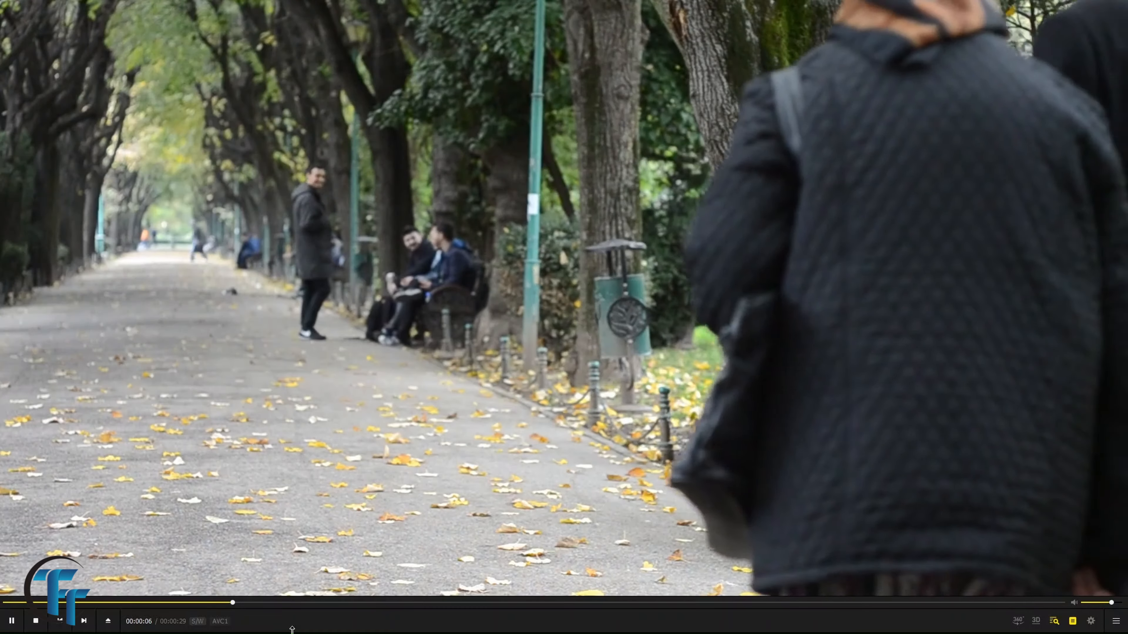
key("Right")
key("Right")
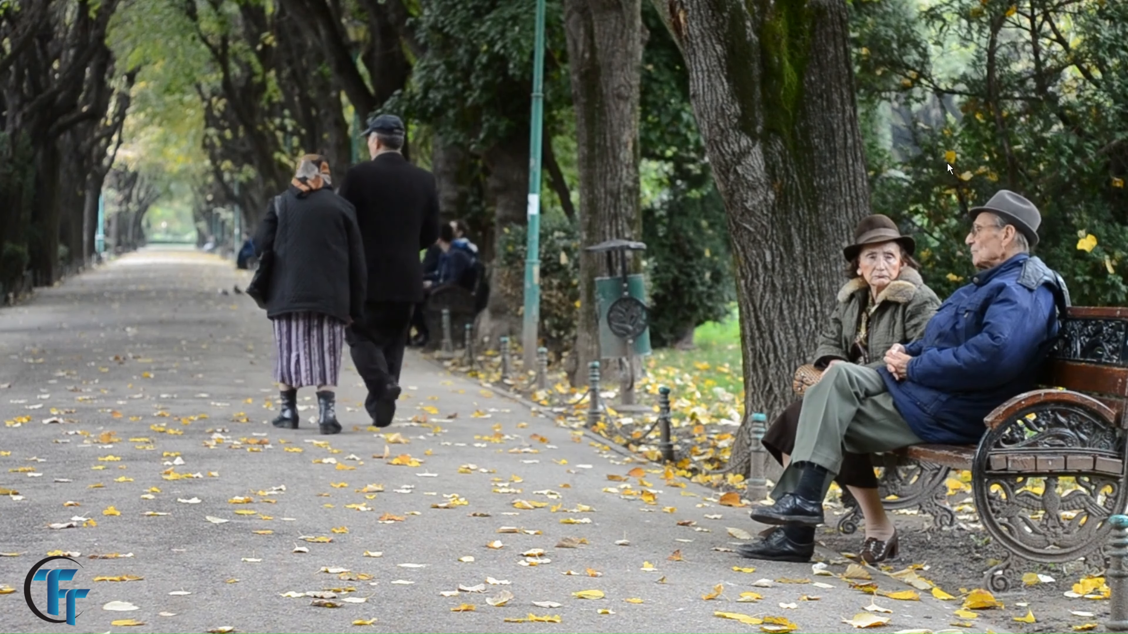
left_click(1118, 11)
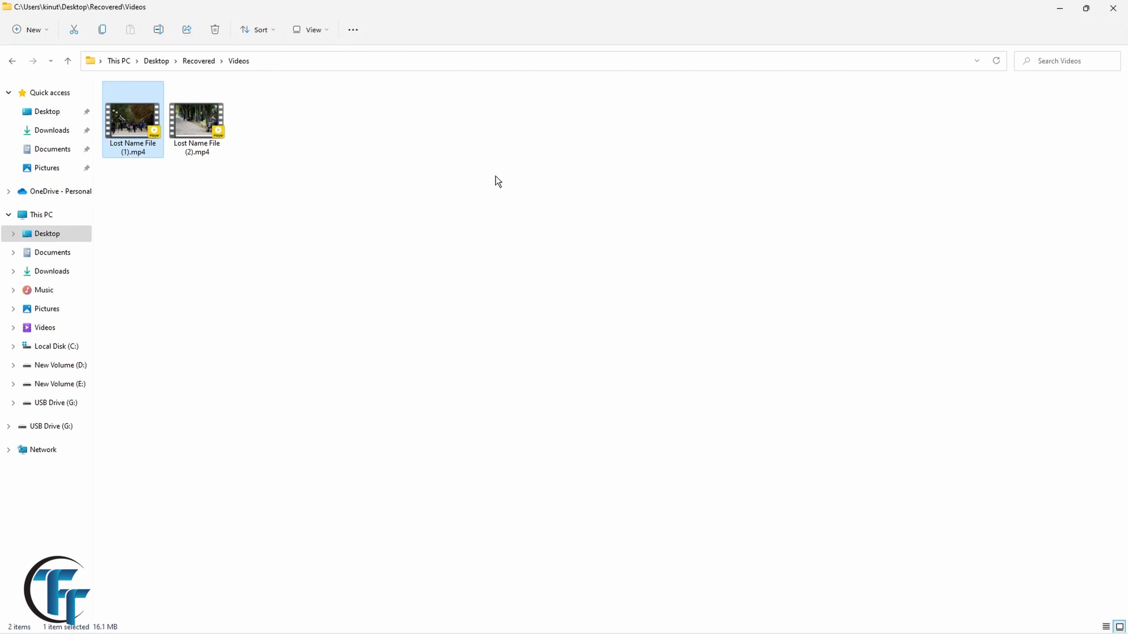